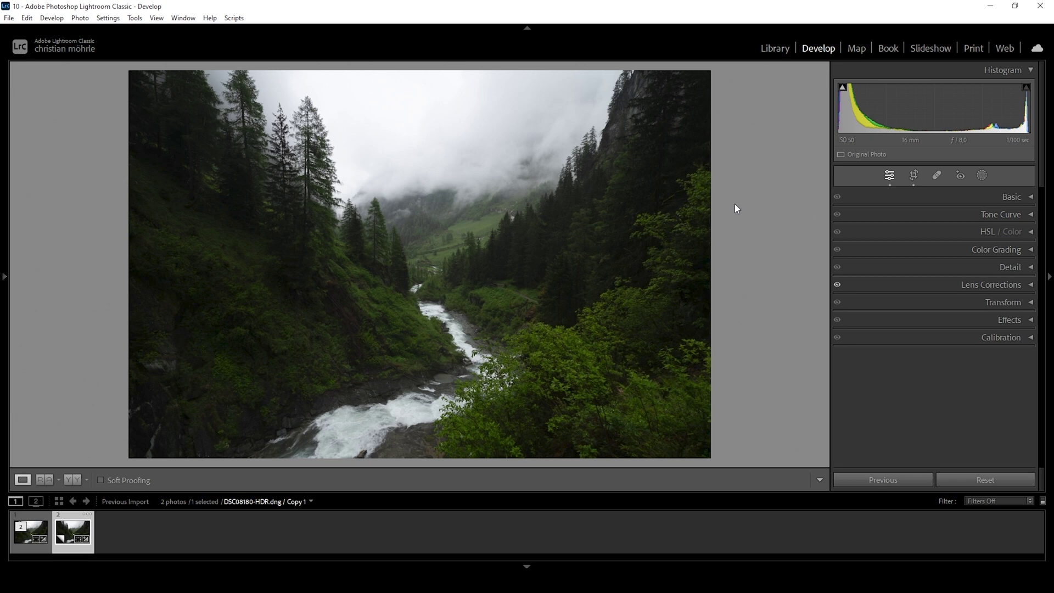
Apply the Adobe Standard profile to the river photo in the Basic panel
click(1030, 198)
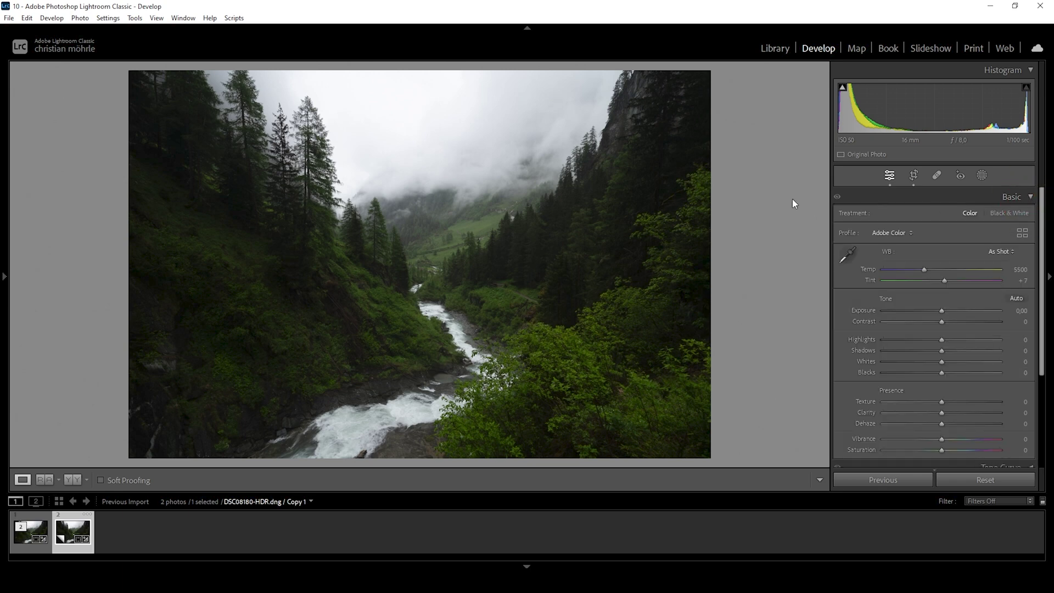
click(908, 231)
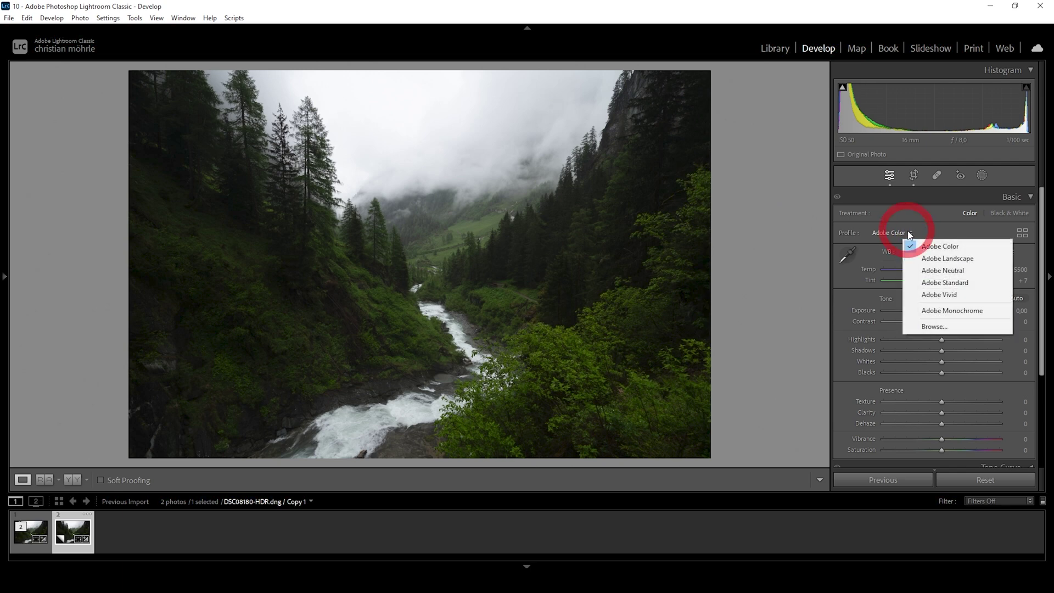
click(945, 283)
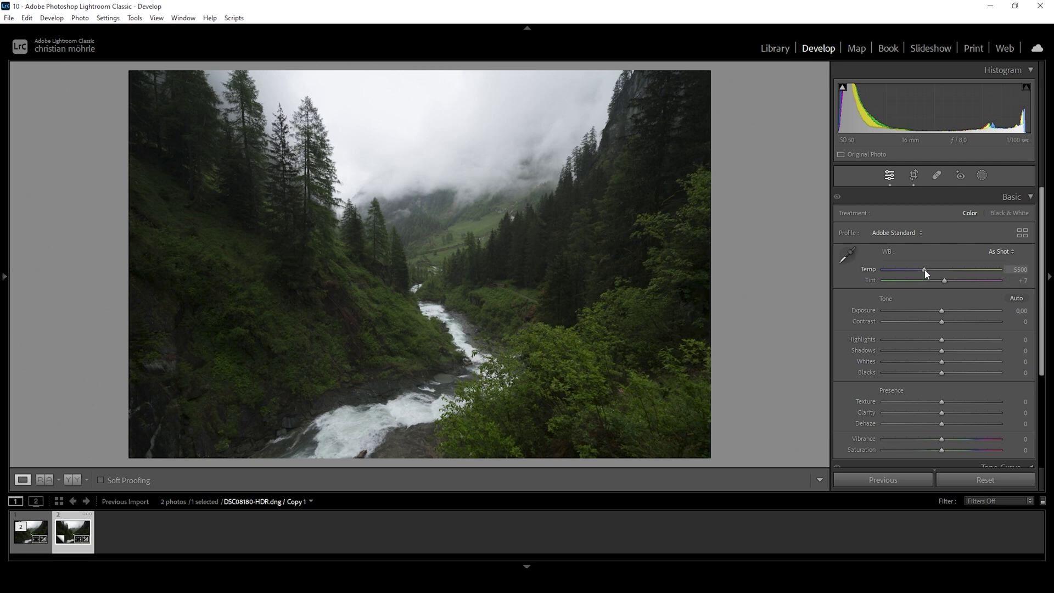
Set a custom white balance temperature of 5200
drag(924, 269, 922, 273)
click(1021, 269)
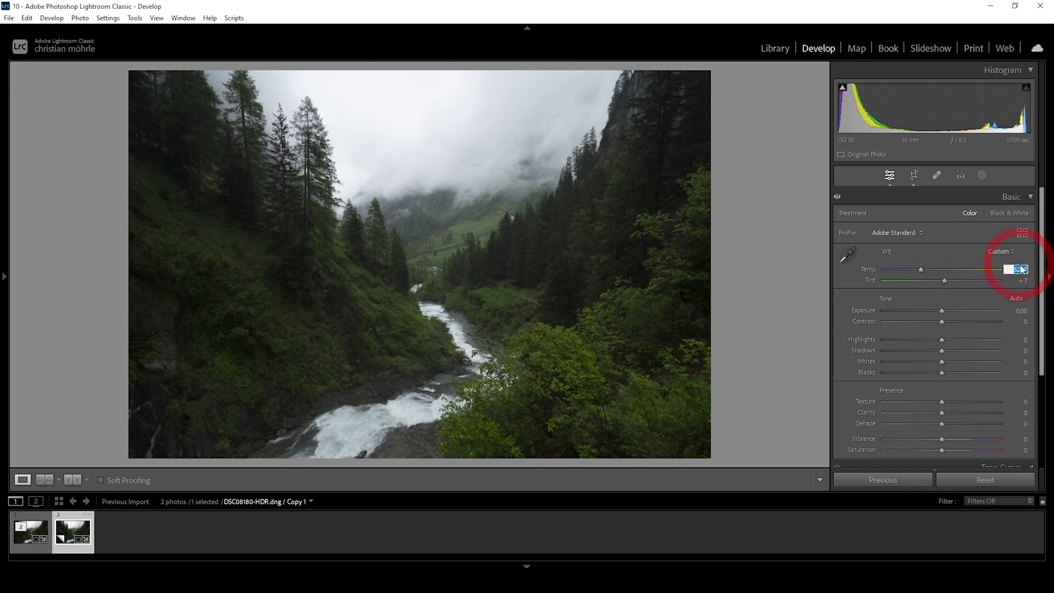
text(5200)
key(Return)
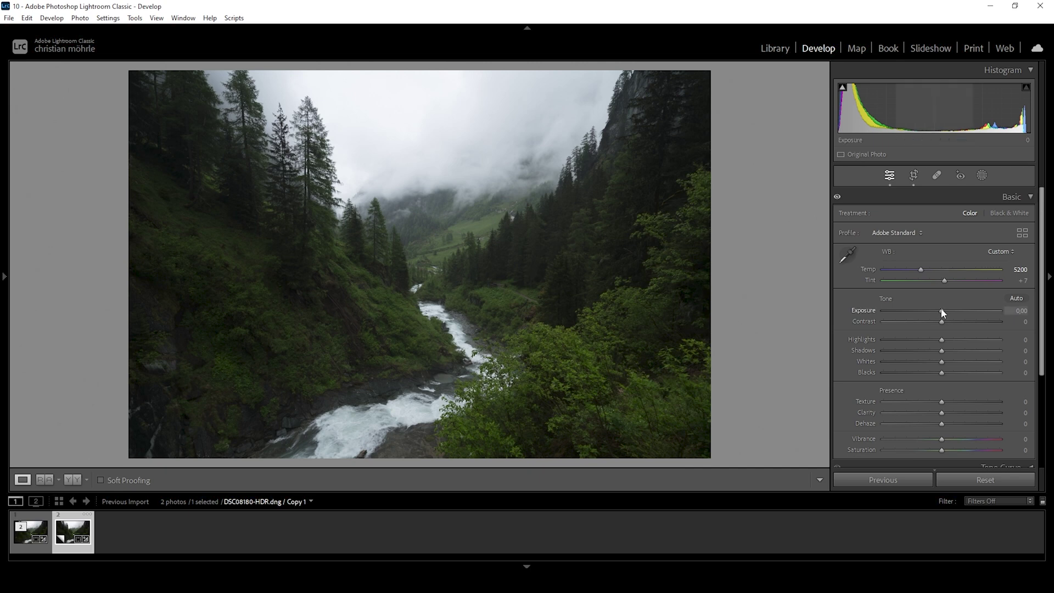
Set Exposure to +0.59 and Highlights to -84 to recover the misty clouds
drag(941, 309, 945, 309)
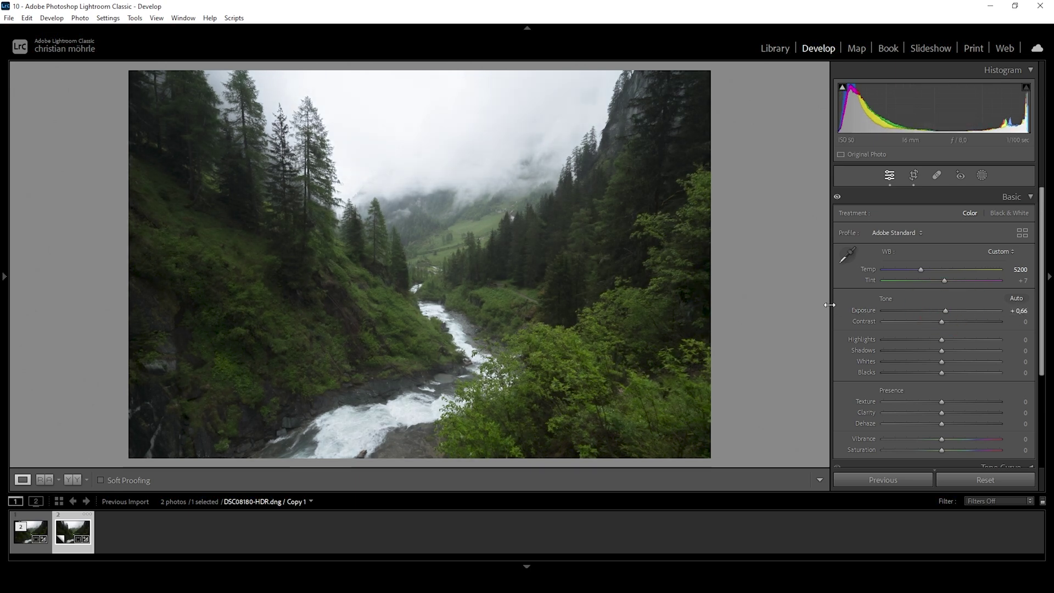
drag(829, 305, 824, 305)
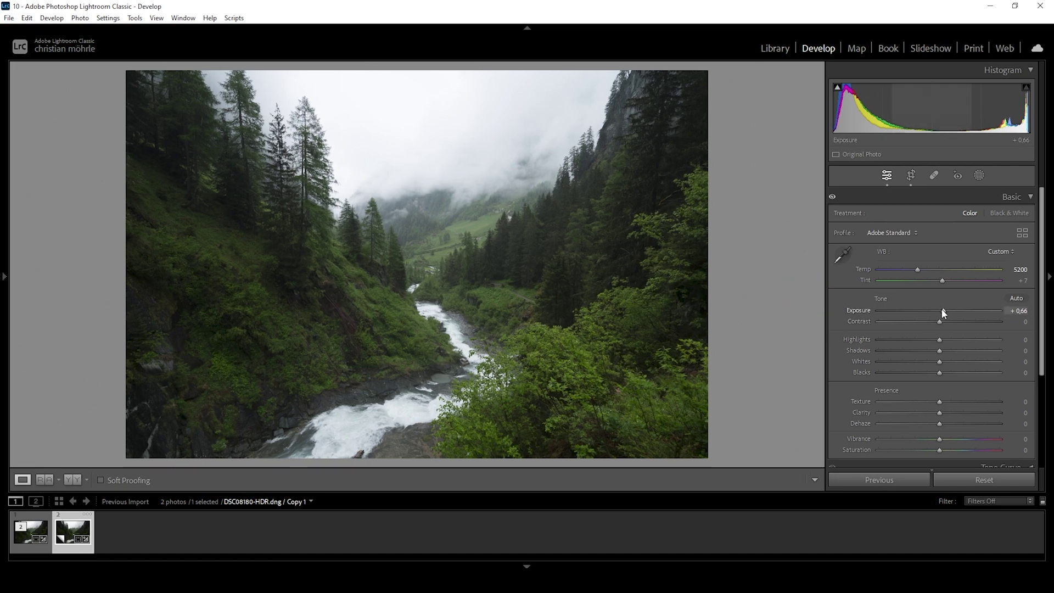
drag(943, 313, 942, 313)
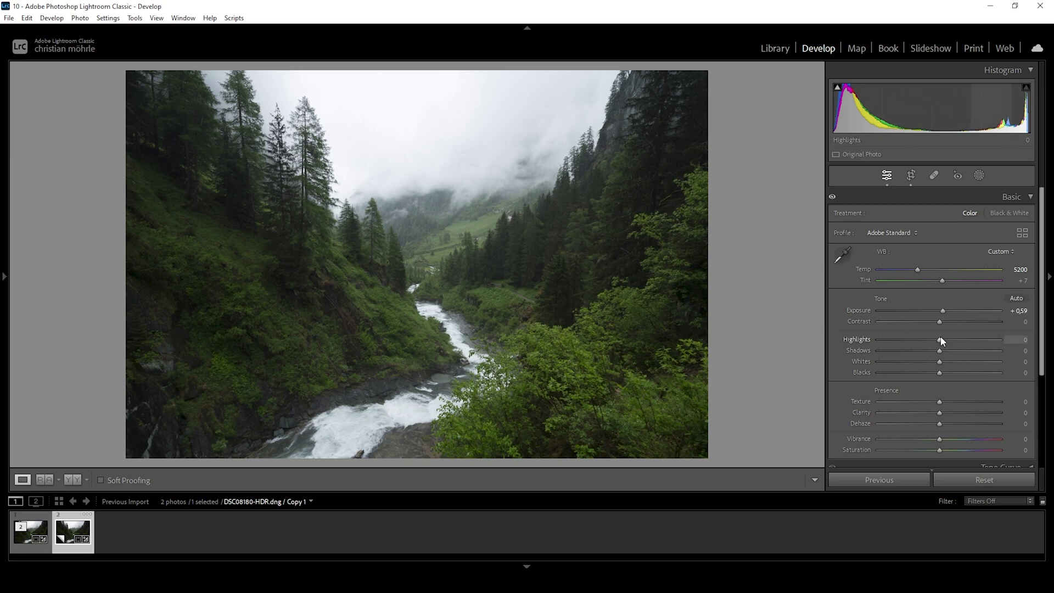
drag(940, 339, 891, 336)
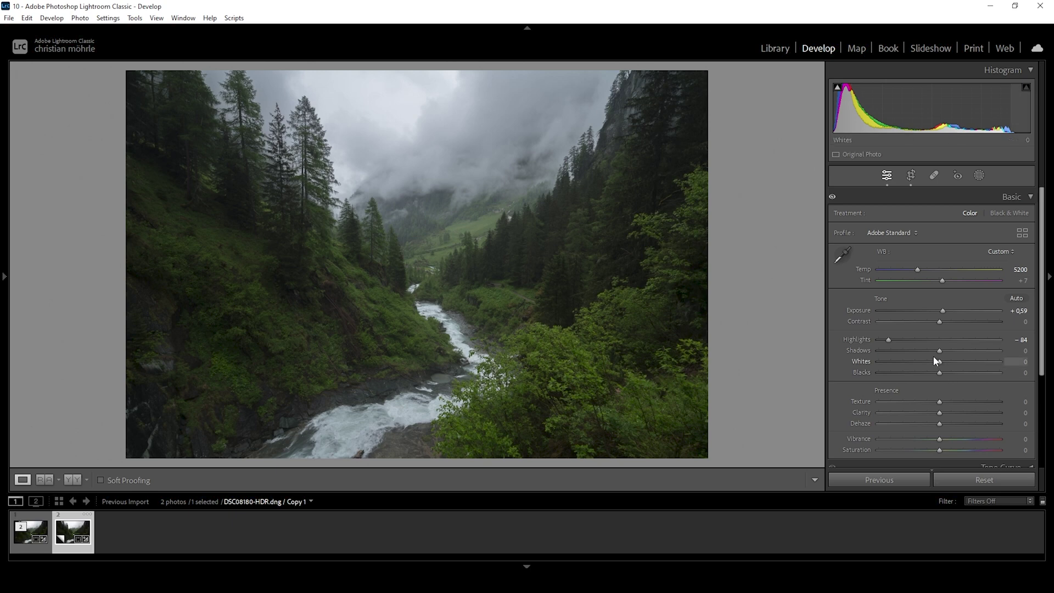
Lift Shadows to +10 and Blacks to +23 to open the dark forest slopes
drag(940, 355, 947, 353)
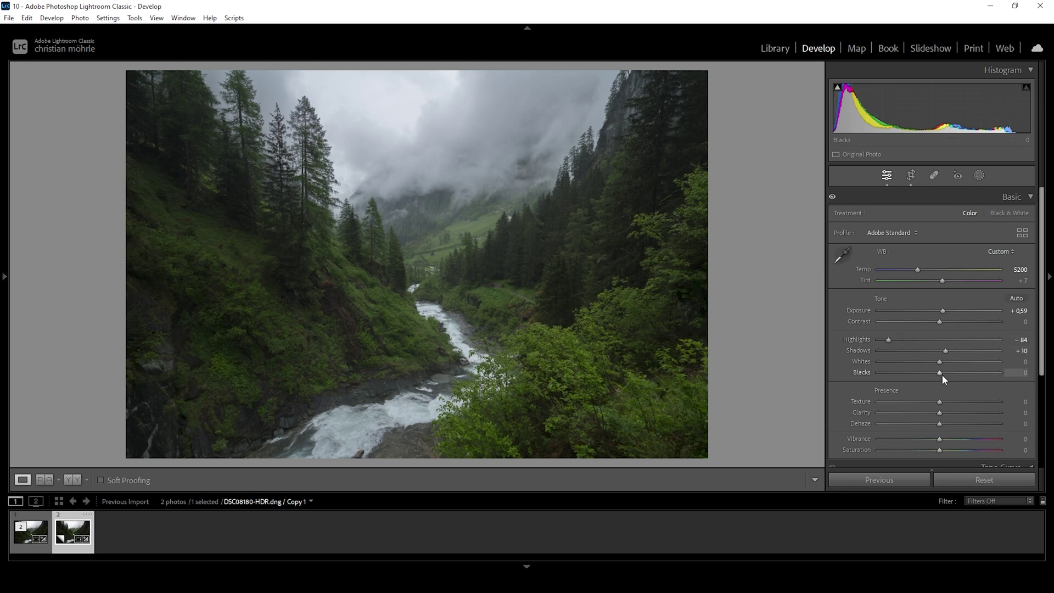
drag(940, 371, 951, 370)
drag(950, 373, 954, 374)
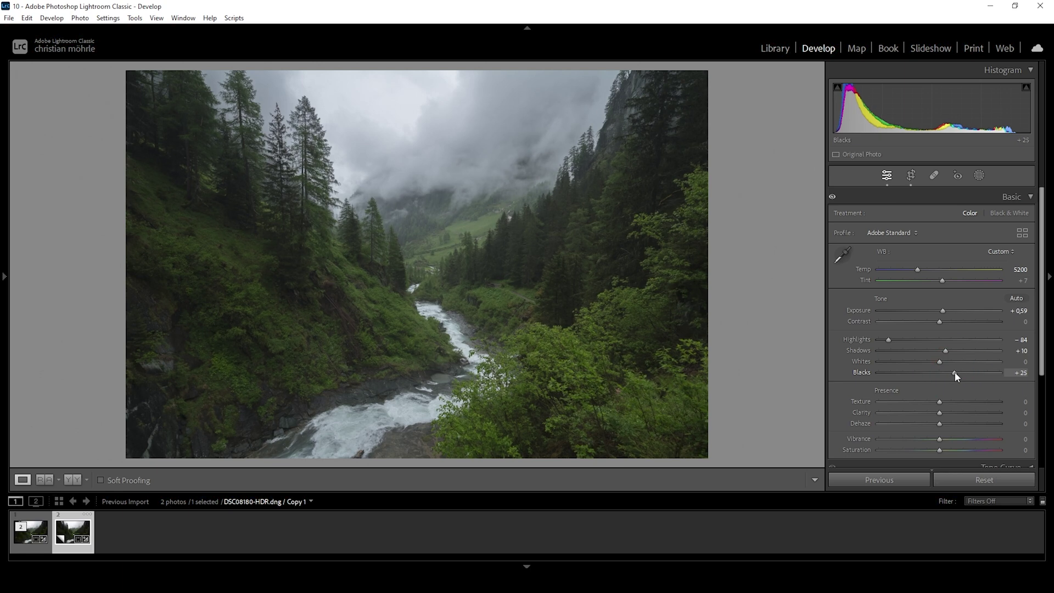
mouse_move(955, 374)
mouse_down()
mouse_move(948, 380)
mouse_move(948, 367)
mouse_up()
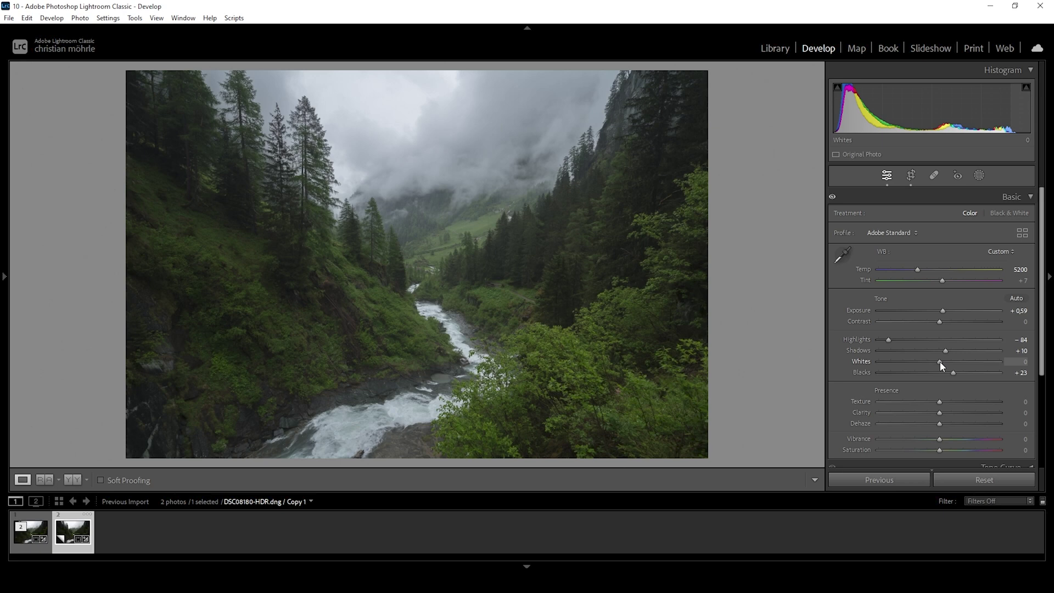
Raise Whites to +53, settle Contrast at -14, and compare with the original
drag(940, 361, 971, 363)
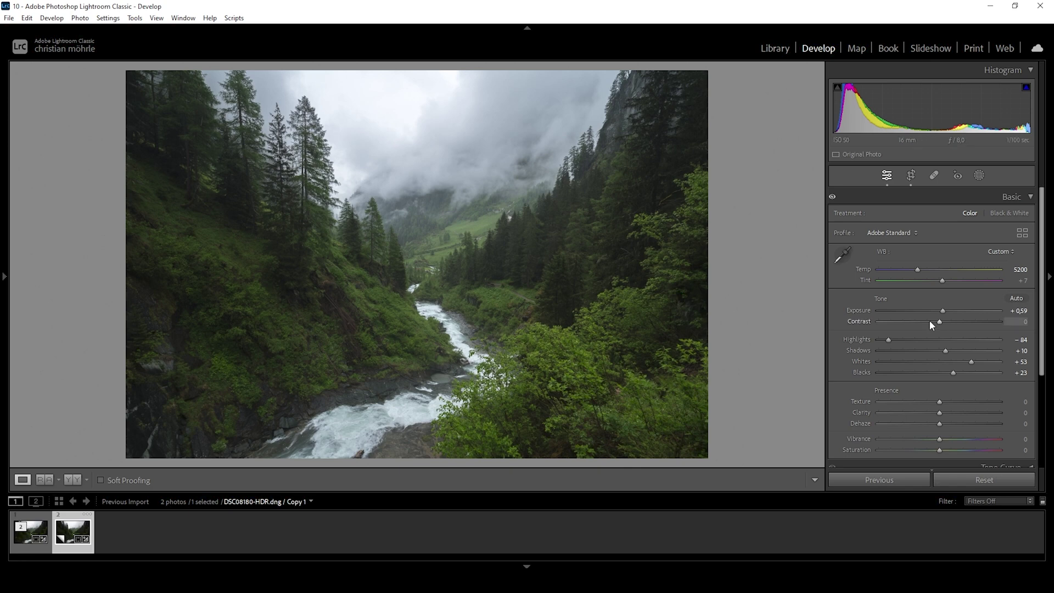
drag(930, 320, 904, 318)
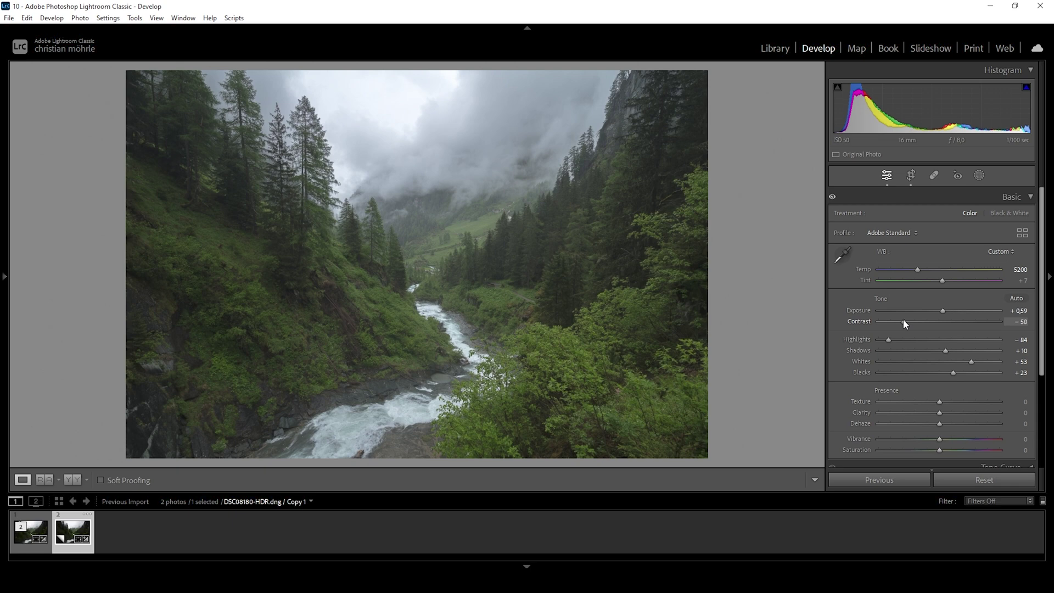
drag(905, 320, 926, 322)
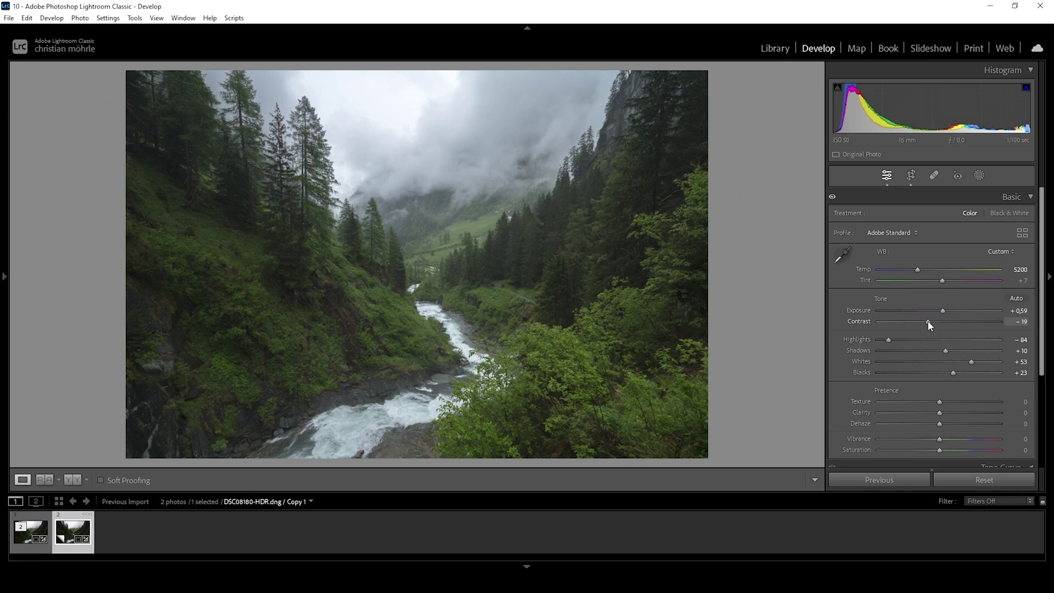
drag(930, 325, 931, 321)
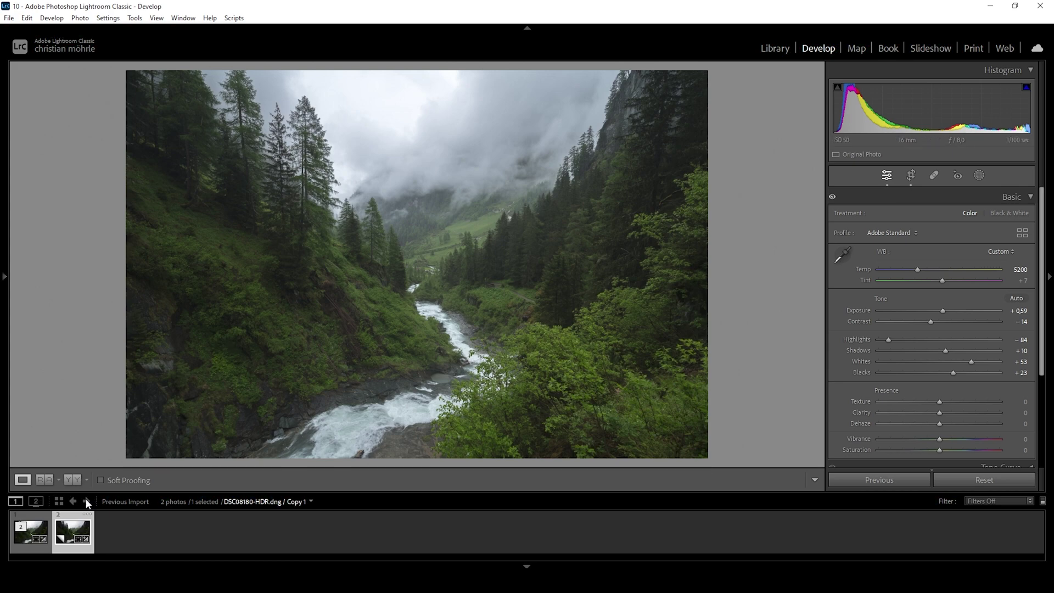
click(44, 480)
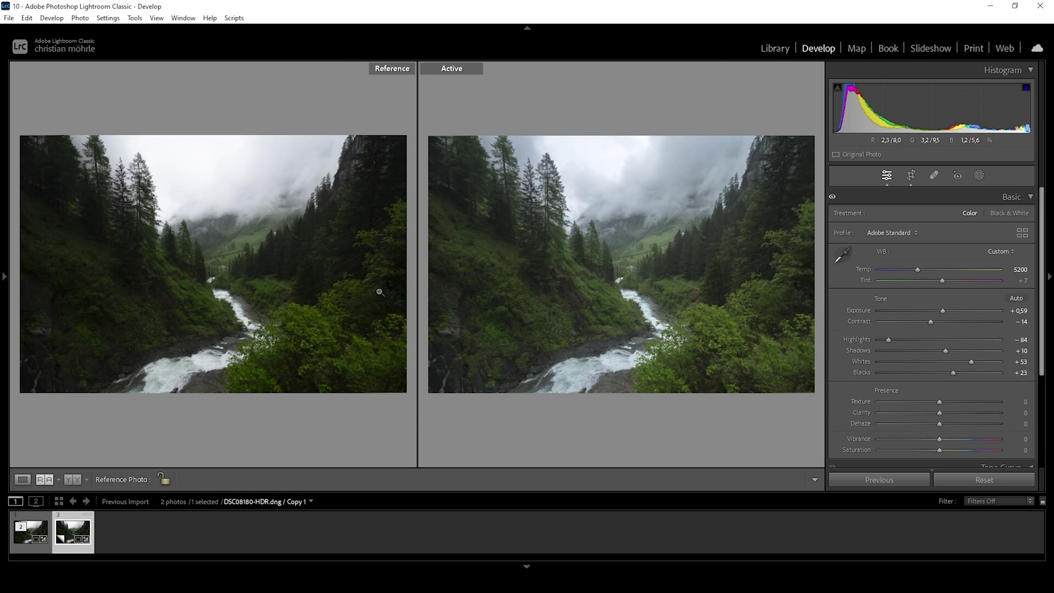
click(22, 480)
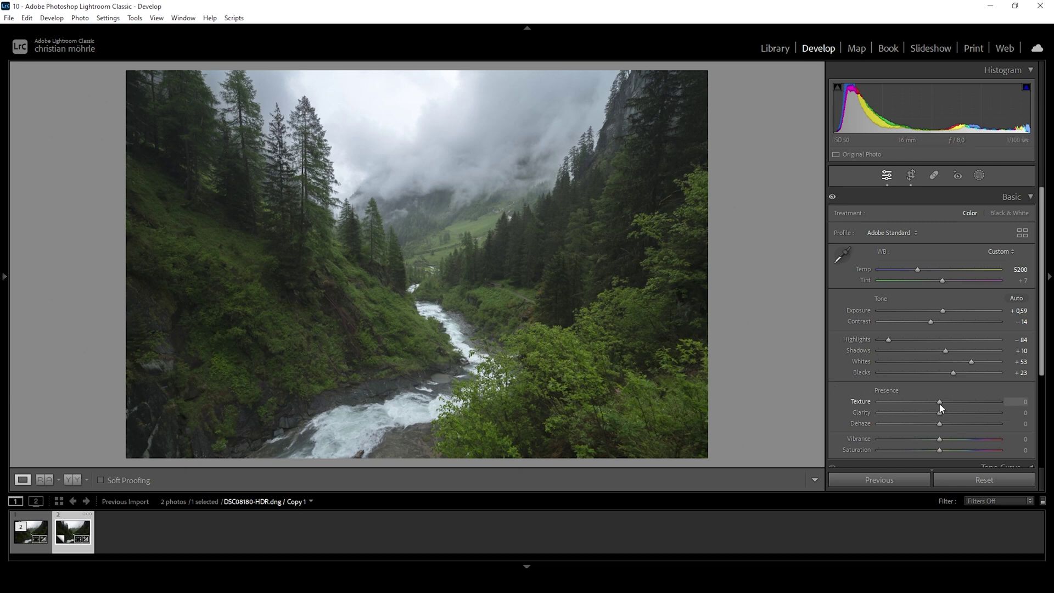
Set Texture +10, Clarity -7 and Dehaze -14 for a softer, hazier valley
drag(942, 404, 944, 404)
drag(940, 417, 933, 417)
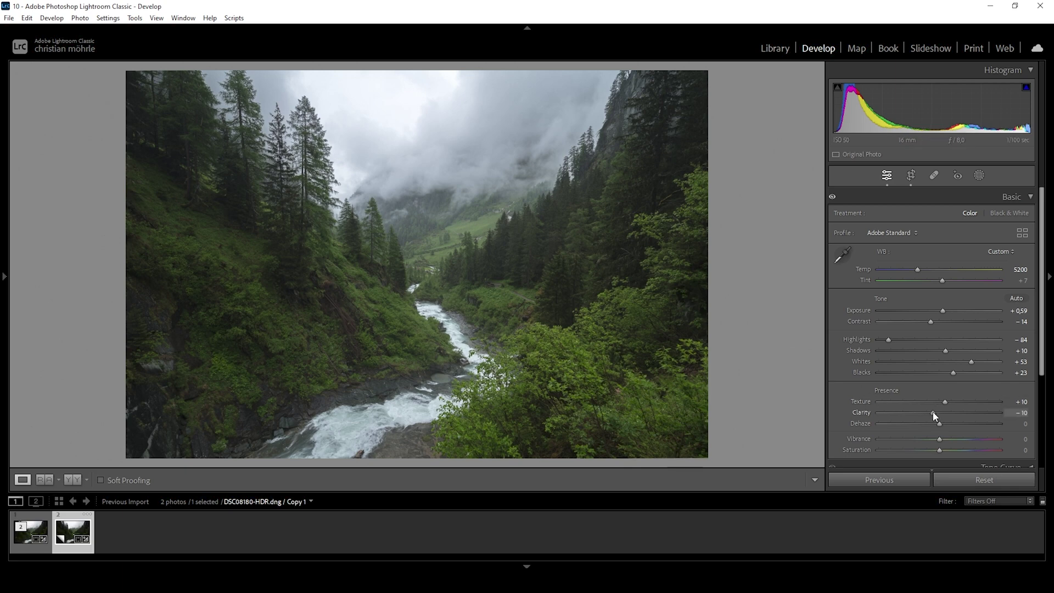
drag(935, 415, 937, 414)
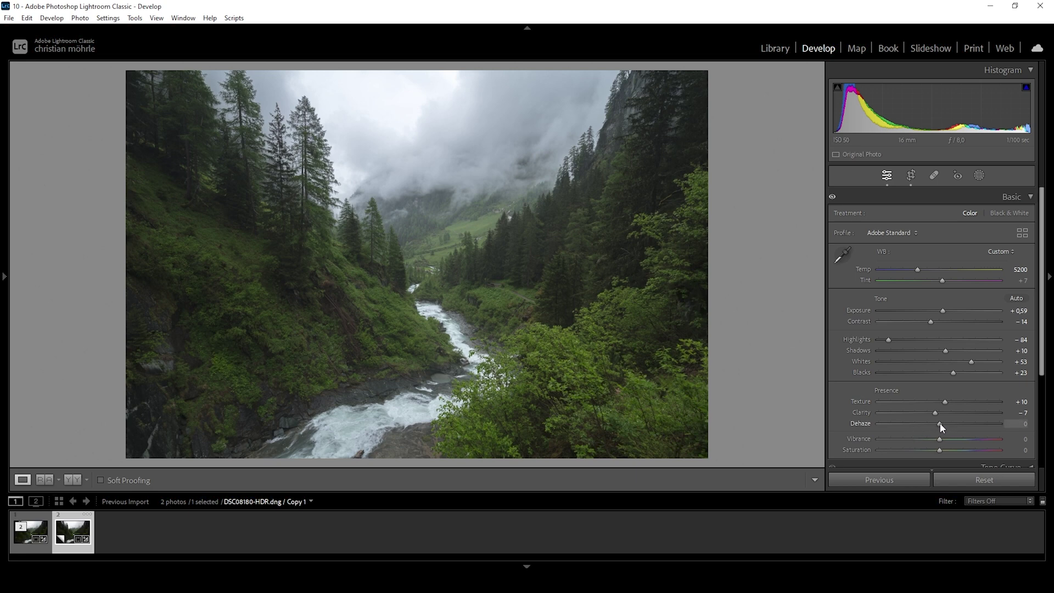
drag(940, 424, 931, 424)
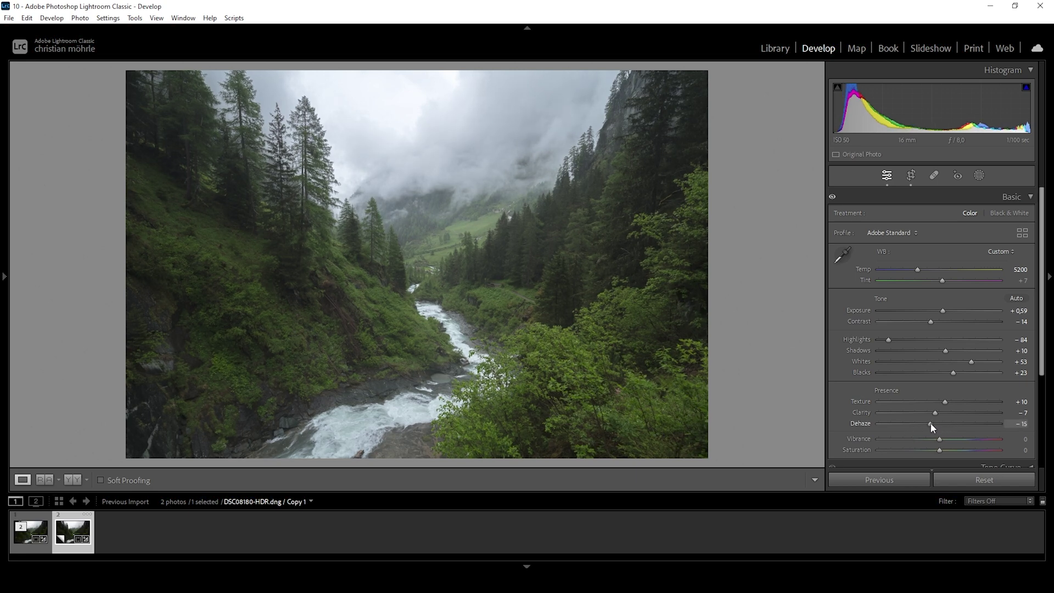
drag(931, 423, 892, 420)
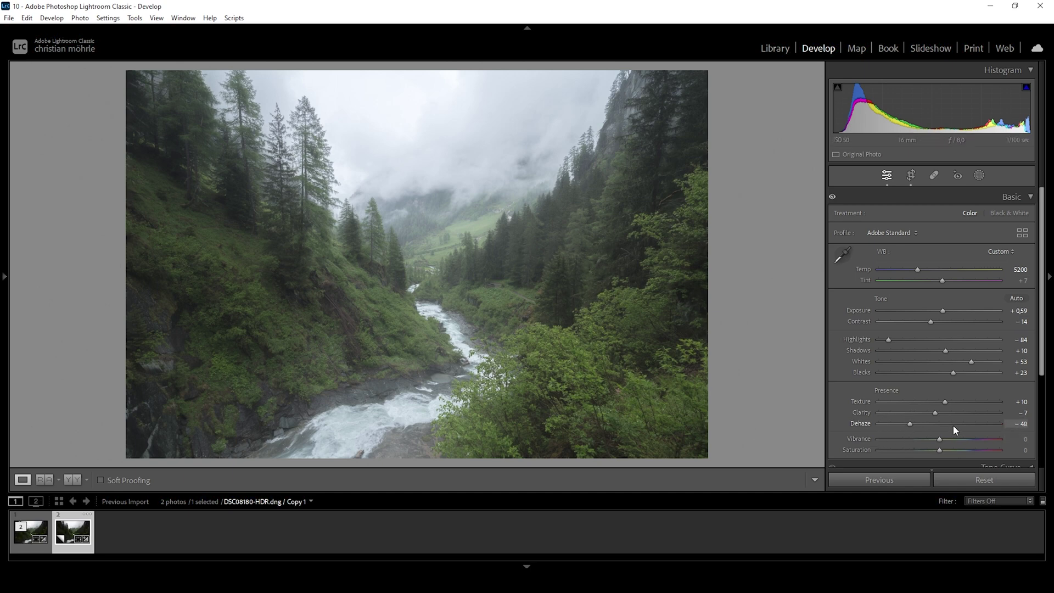
drag(911, 424, 934, 426)
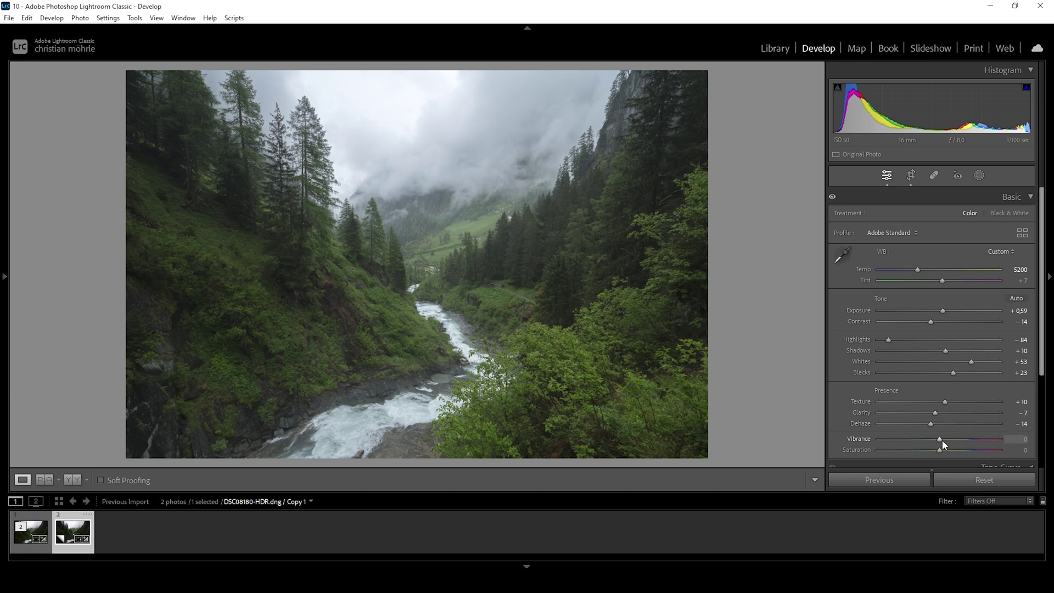
Raise Vibrance to +49 and compare it against the original in Reference view
drag(942, 440, 970, 444)
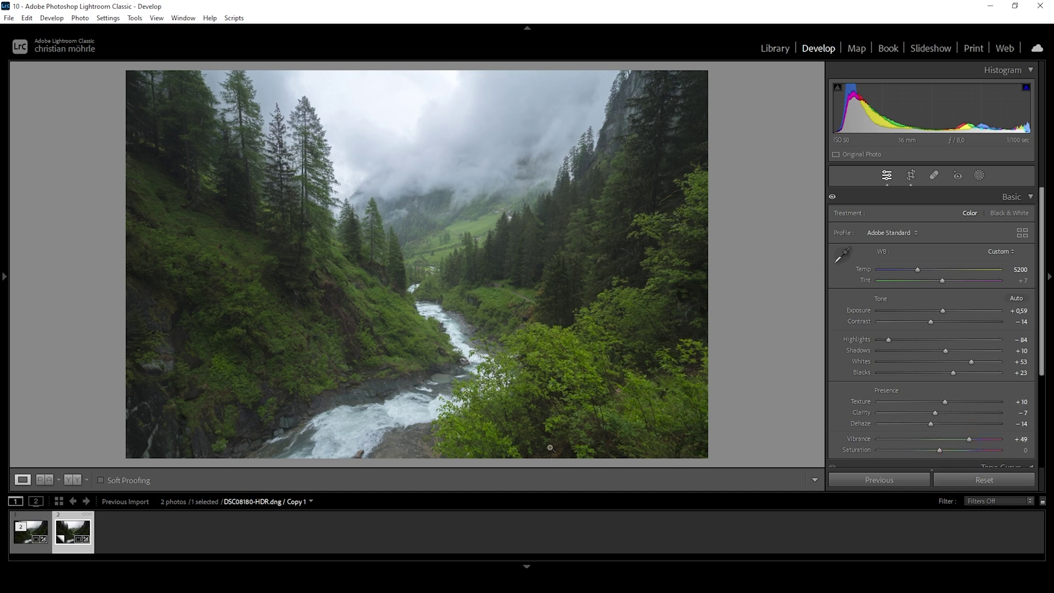
click(43, 481)
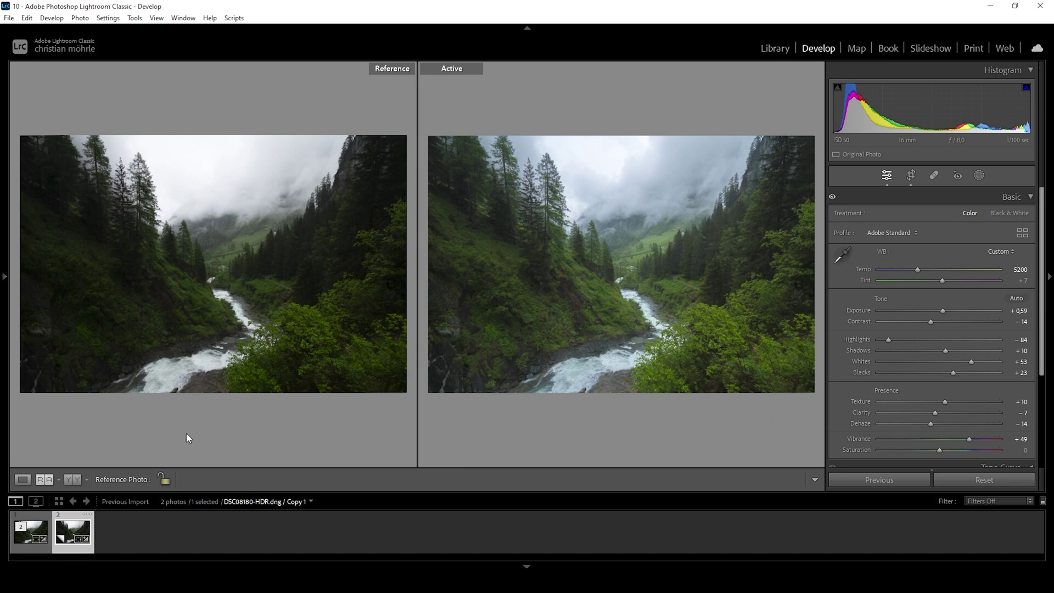
click(27, 479)
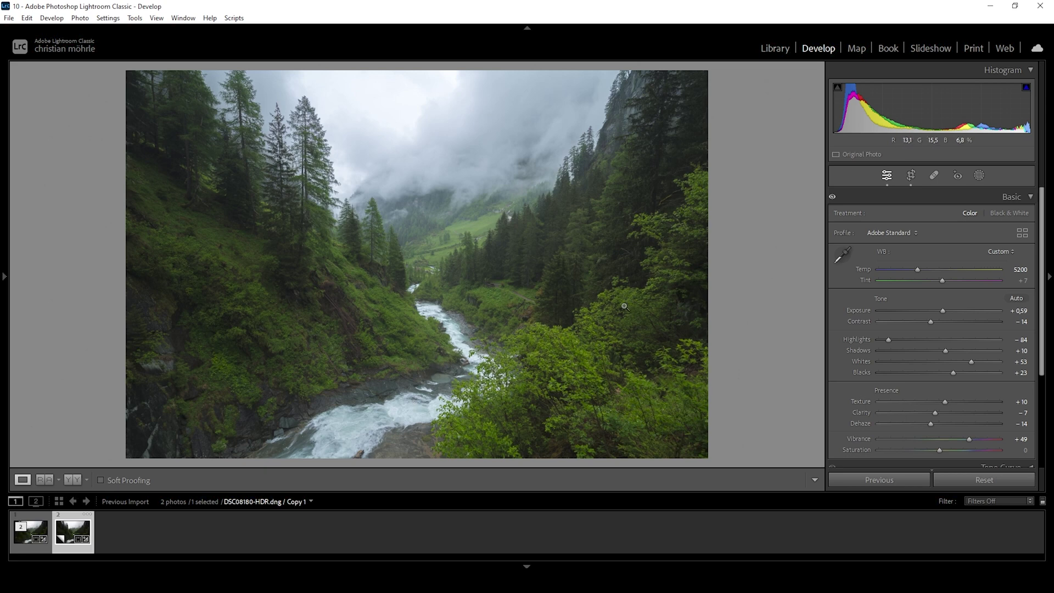
click(978, 176)
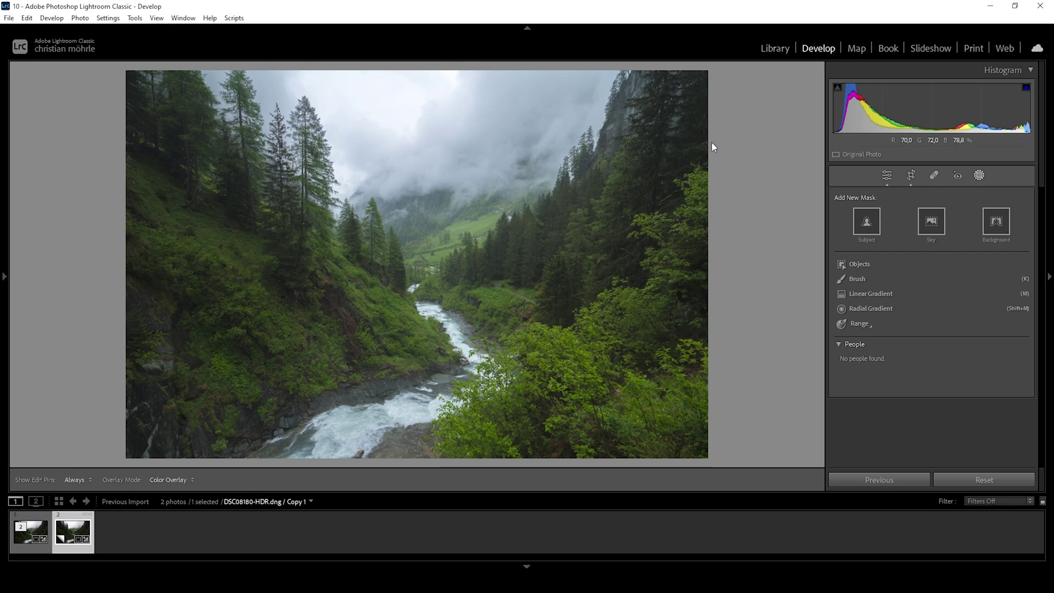
Draw a top linear gradient intersected with Select Sky, darkening the sky to -0.43 exposure
click(878, 295)
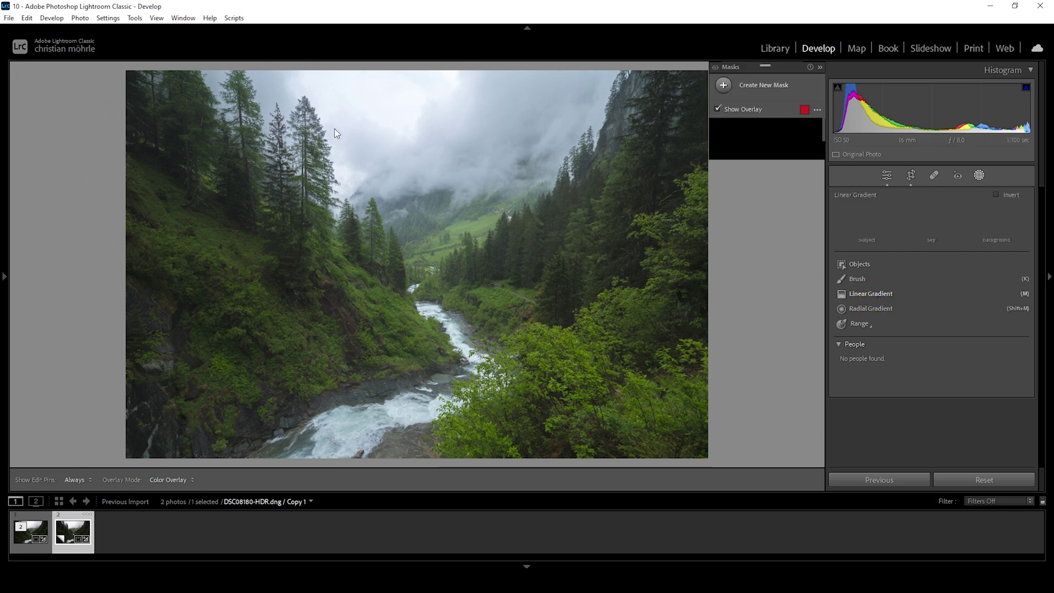
drag(528, 73, 497, 235)
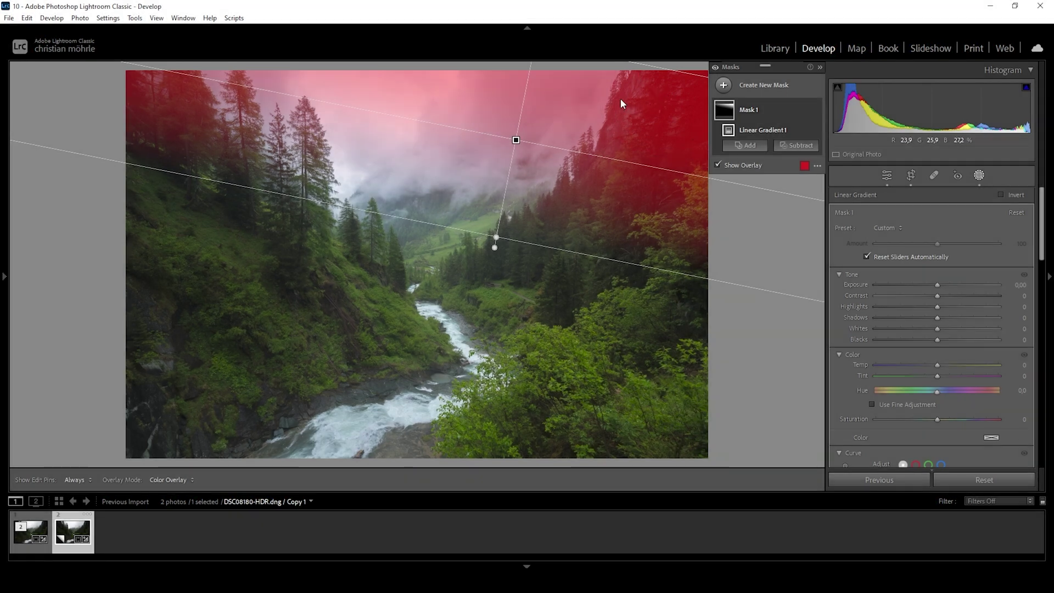
click(805, 110)
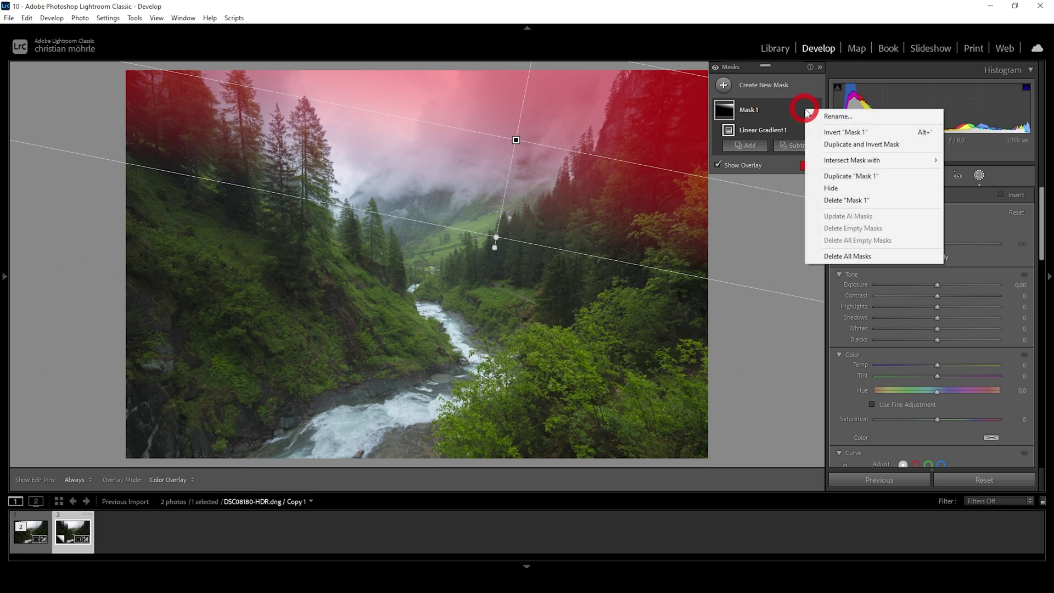
mouse_move(838, 163)
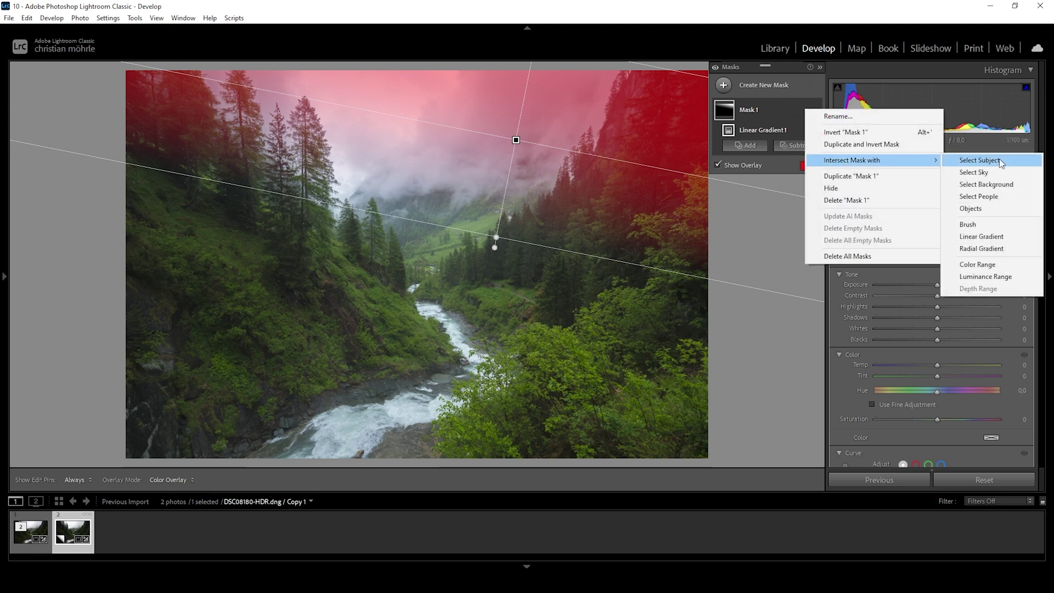
click(980, 173)
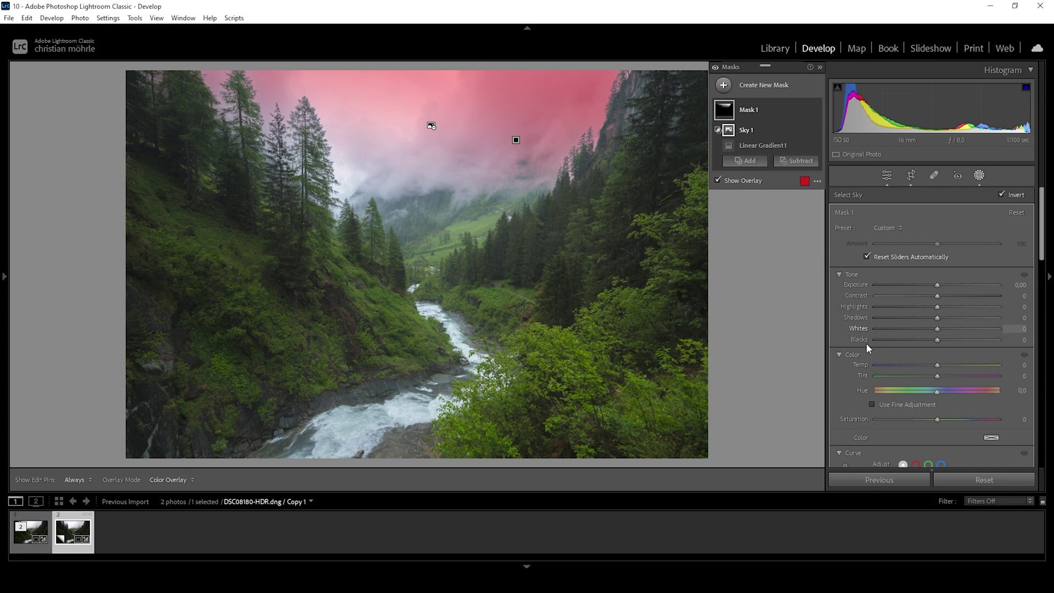
drag(936, 285, 929, 284)
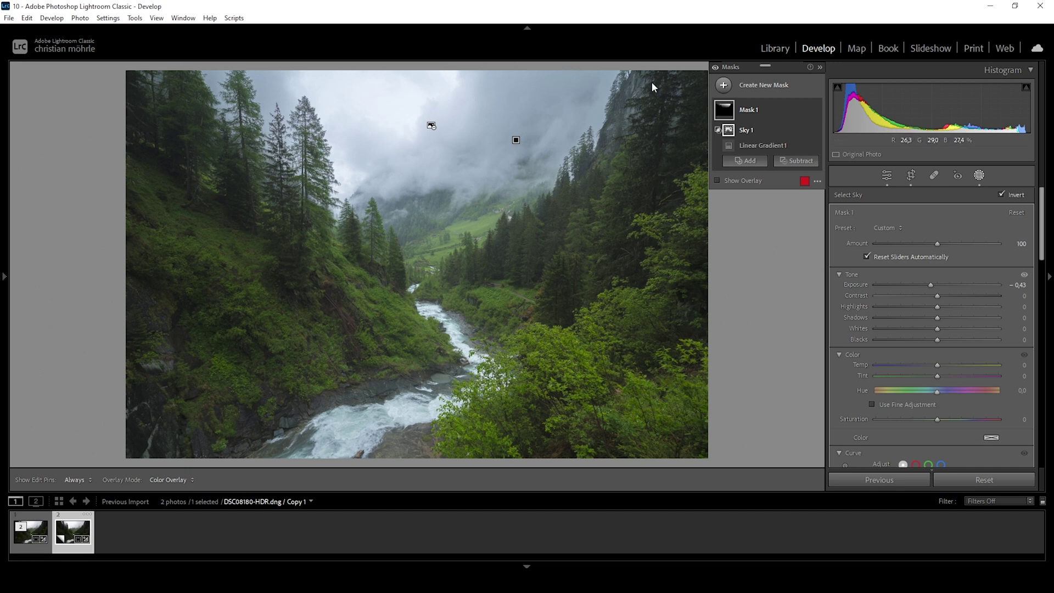
click(724, 85)
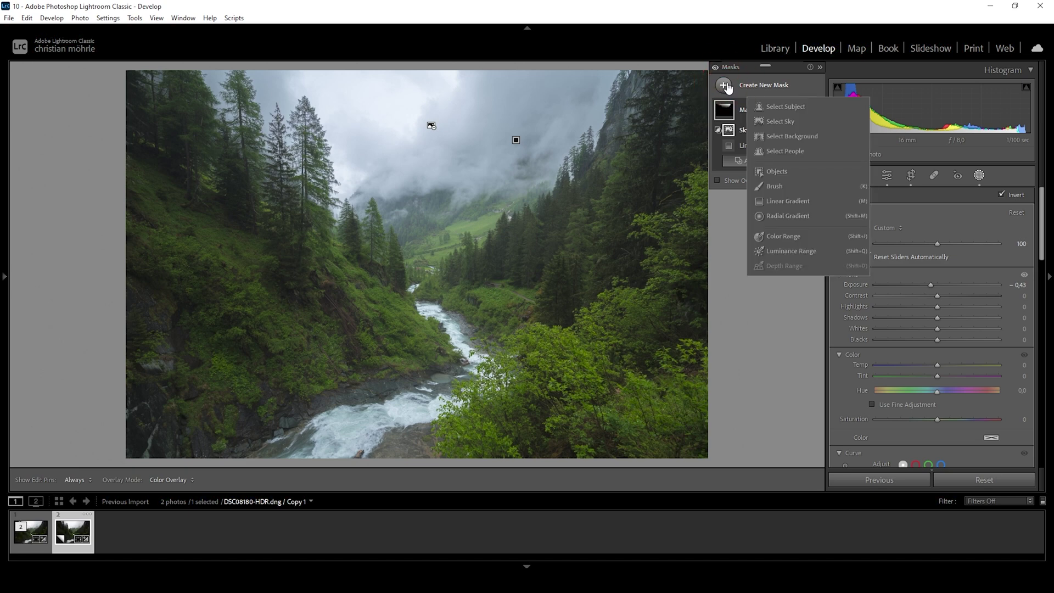
Draw a tilted radial gradient ellipse over the clouds and left treeline
click(785, 216)
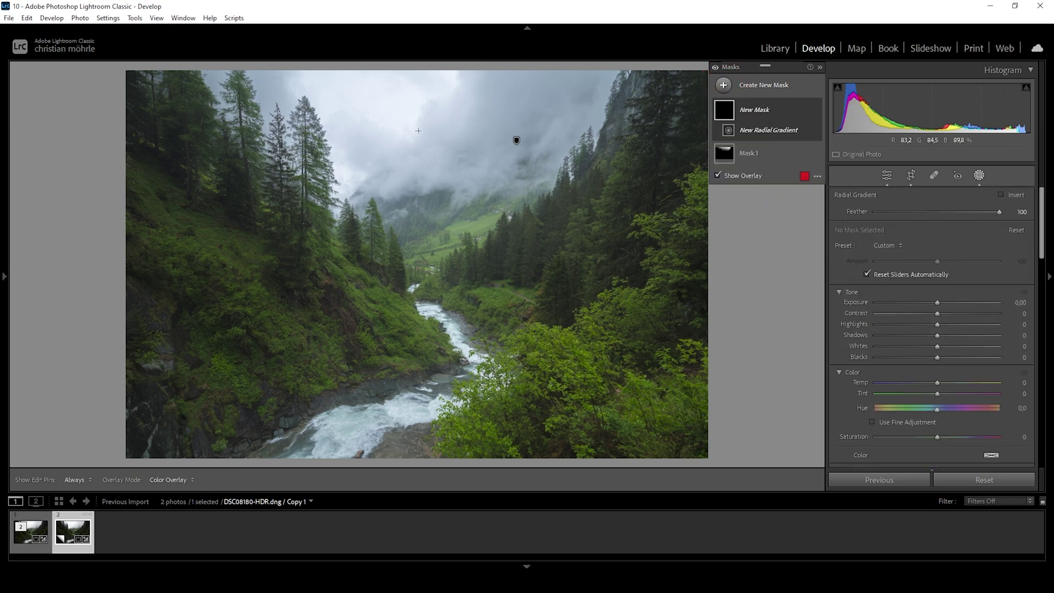
drag(386, 183, 461, 301)
drag(390, 309, 478, 306)
mouse_move(393, 180)
mouse_down()
mouse_move(456, 216)
mouse_move(423, 200)
mouse_move(413, 177)
mouse_move(353, 170)
mouse_move(356, 179)
mouse_move(354, 166)
mouse_up()
mouse_move(291, 70)
mouse_down()
mouse_move(285, 63)
mouse_move(302, 74)
mouse_up()
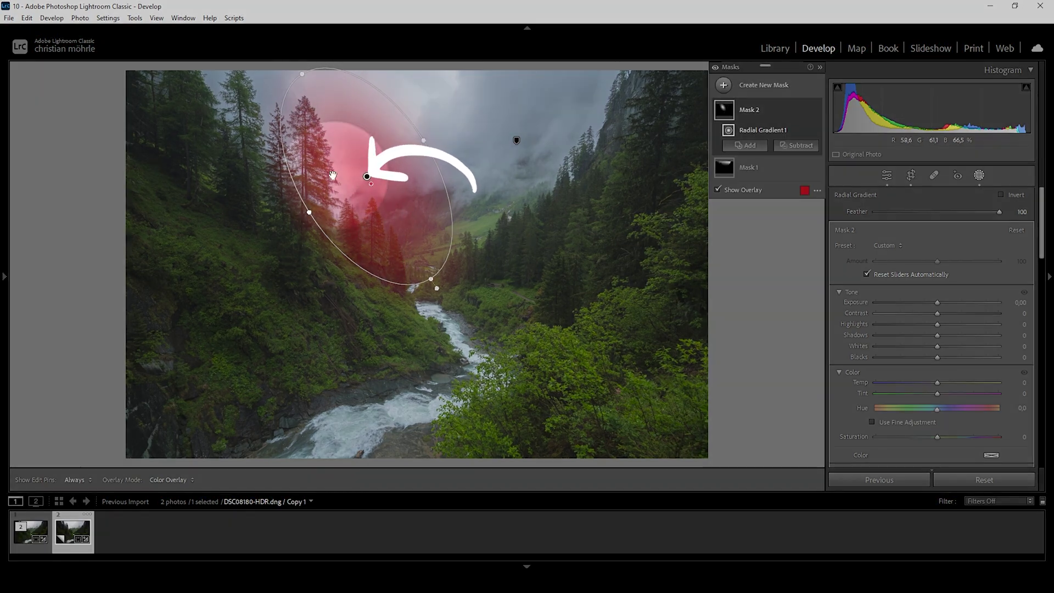
mouse_move(345, 210)
mouse_down()
mouse_move(307, 165)
mouse_move(369, 238)
mouse_move(335, 202)
mouse_up()
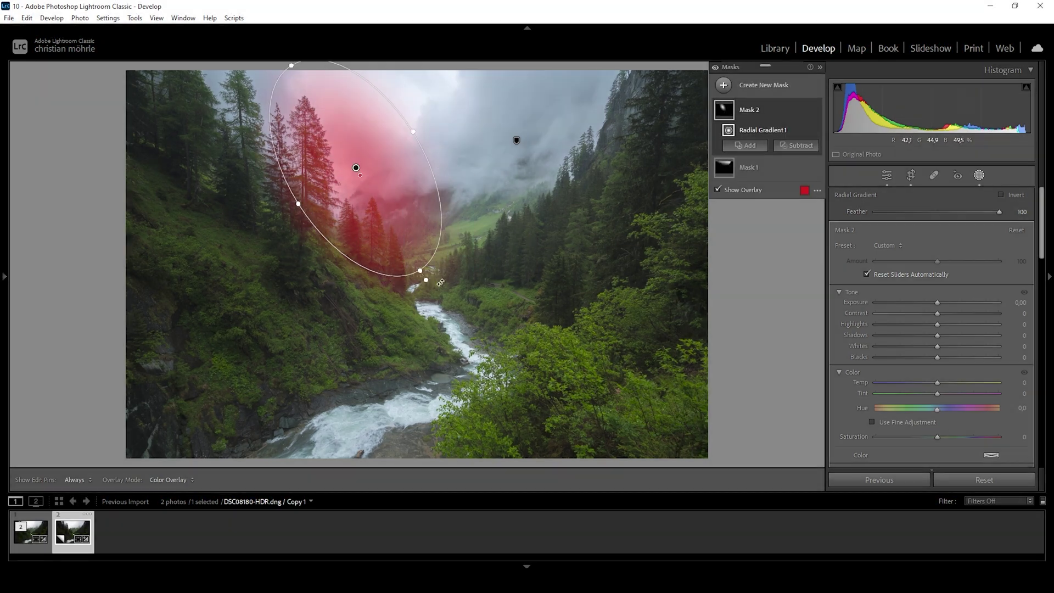
mouse_move(434, 277)
mouse_down()
mouse_move(430, 269)
mouse_move(439, 275)
mouse_up()
drag(379, 165, 374, 161)
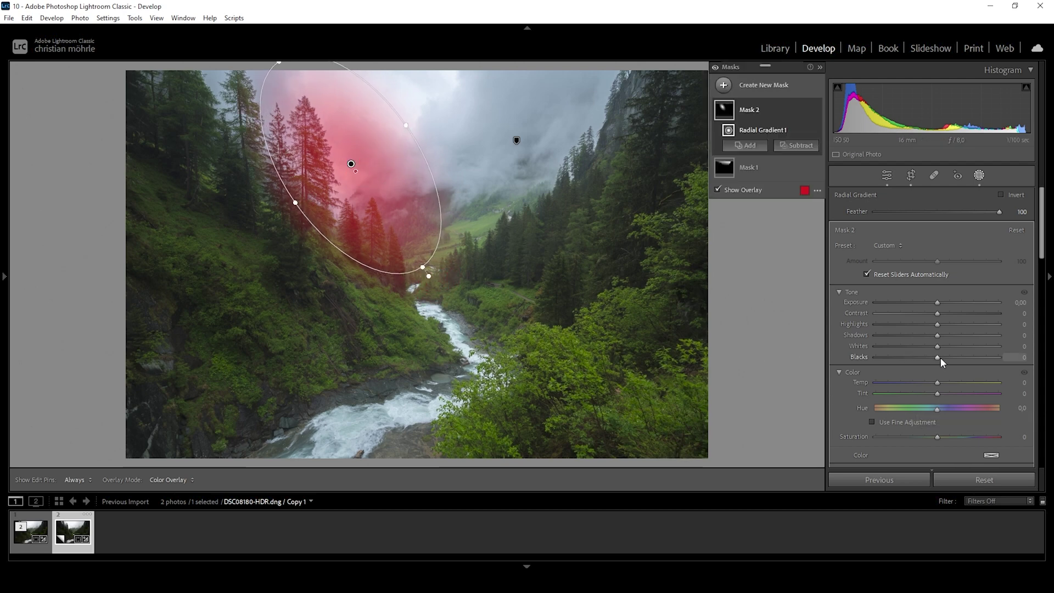
Give the radial mask Blacks +56 and Dehaze -15, then exit masking
drag(940, 357, 974, 363)
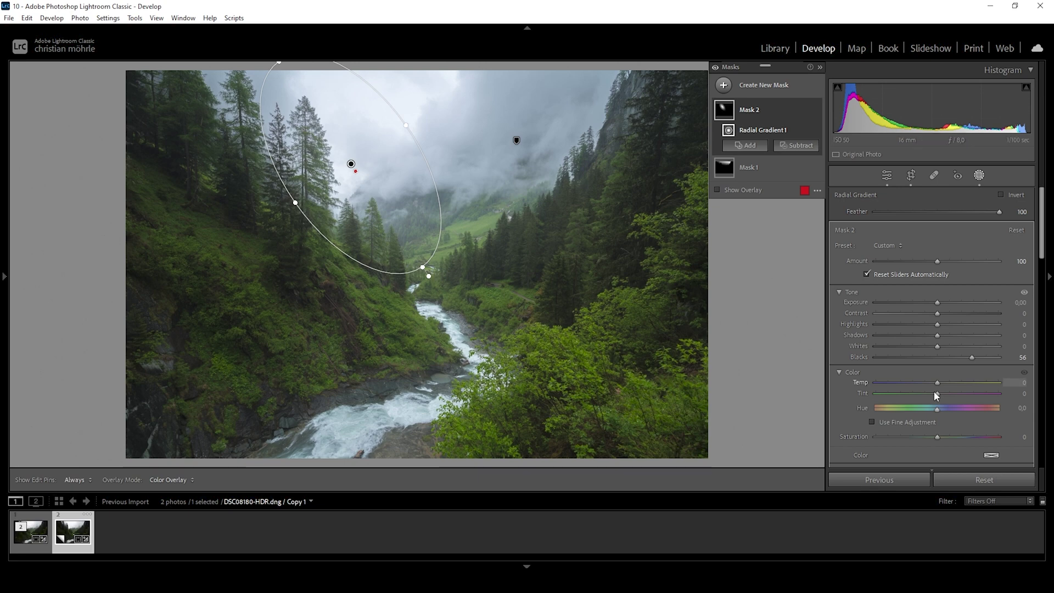
scroll(934, 391, down, 5)
scroll(864, 360, down, 3)
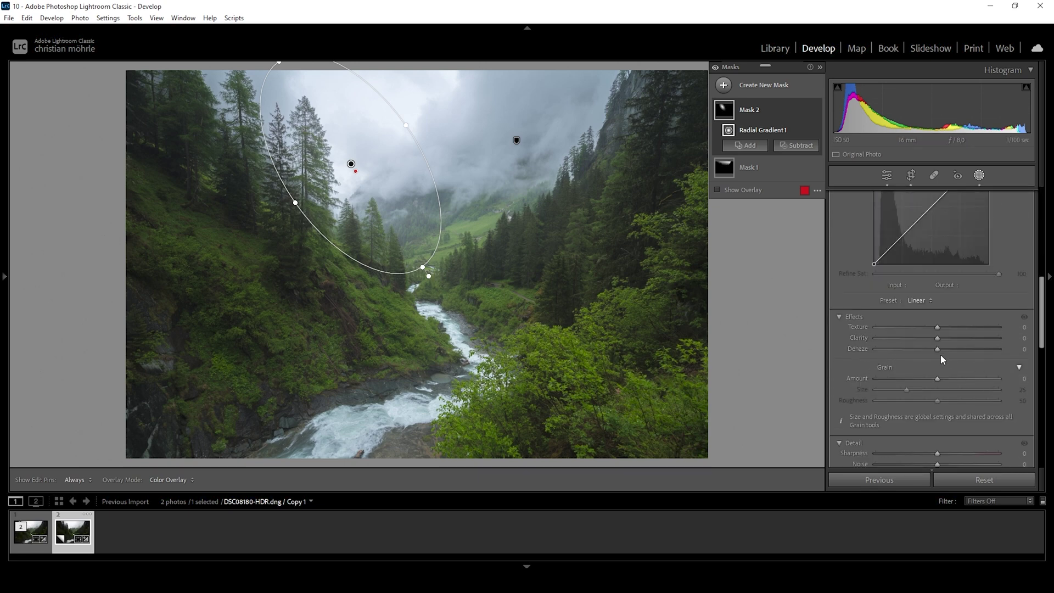
drag(937, 350, 923, 350)
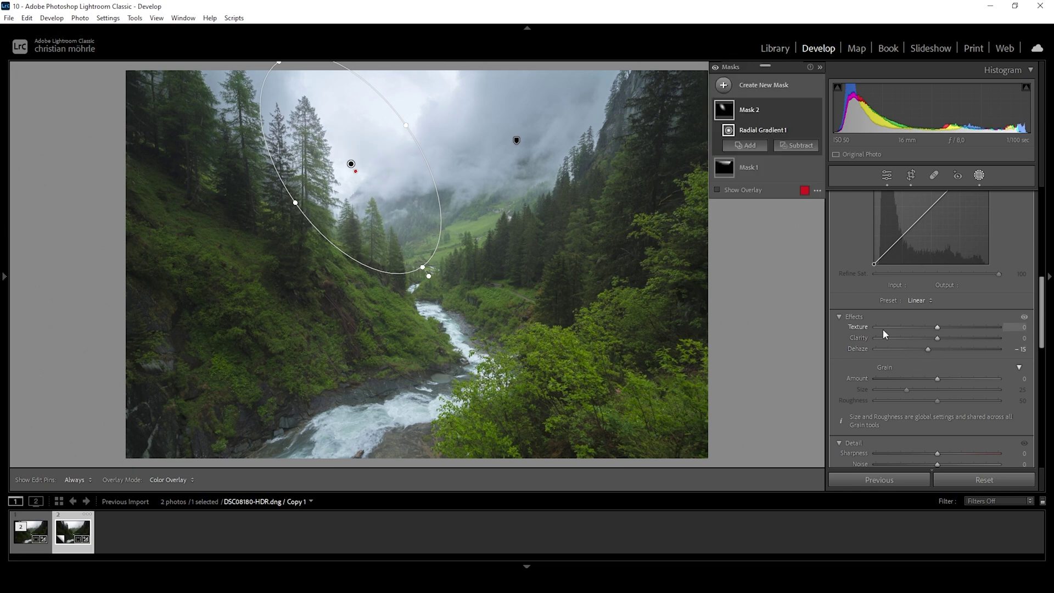
click(979, 177)
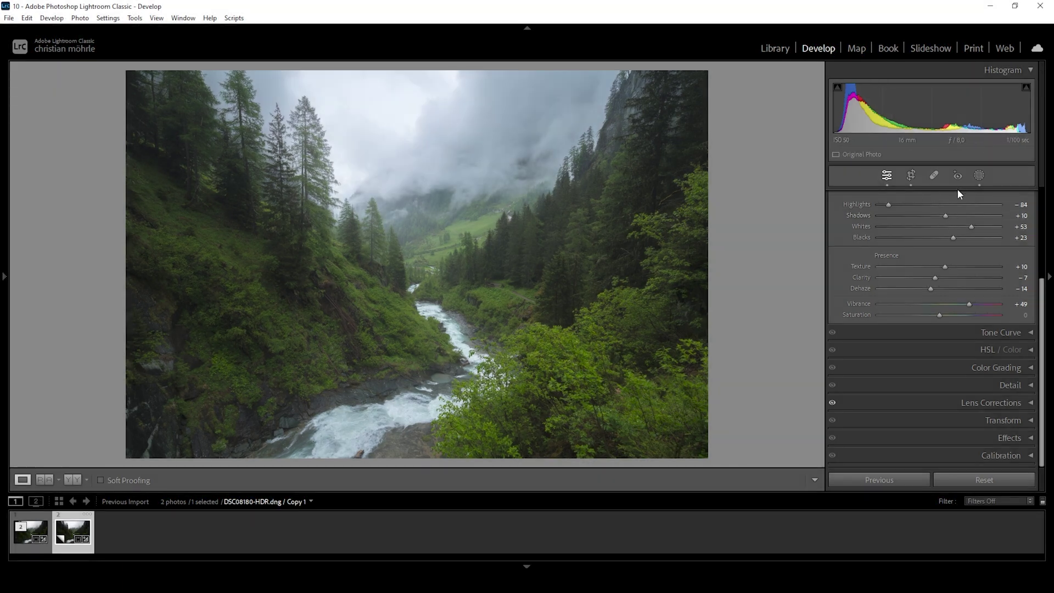
Add a linear gradient mask up from the bottom edge, darkening the foreground to -1.00 exposure
click(979, 174)
click(724, 85)
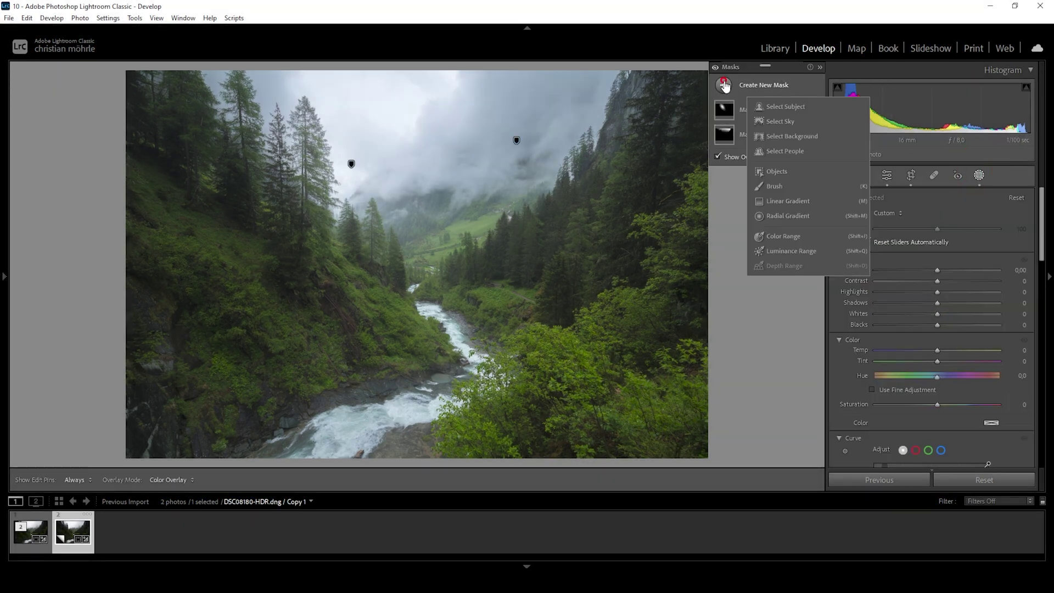
click(789, 204)
drag(354, 451, 392, 309)
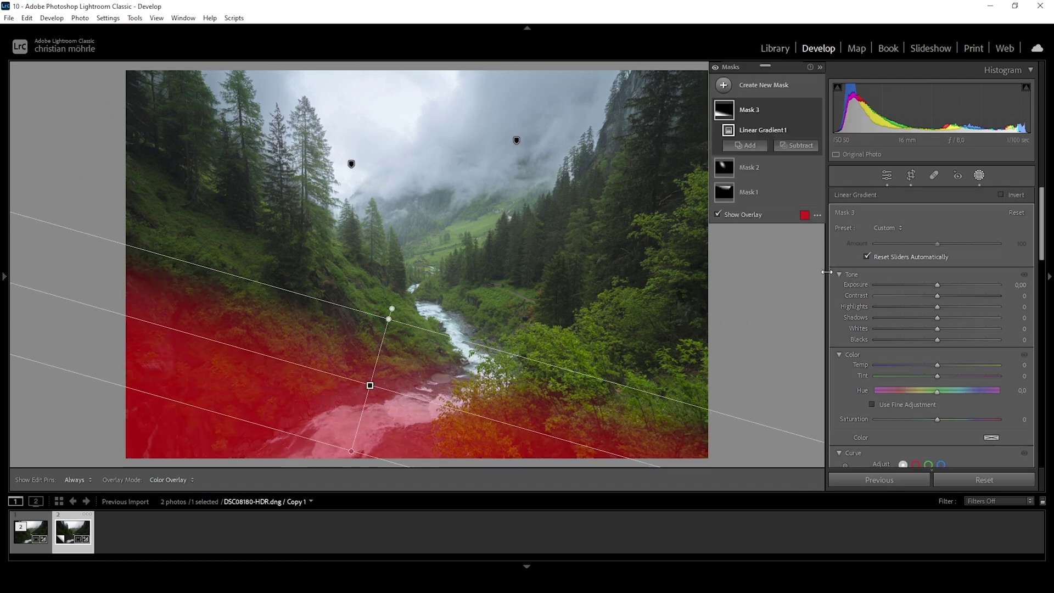
drag(937, 286, 924, 285)
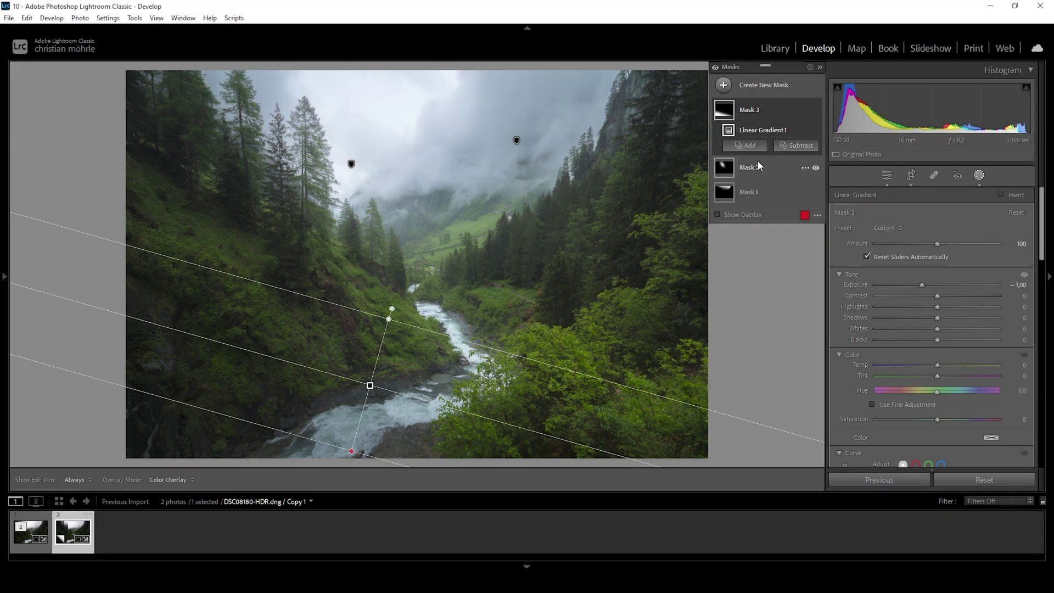
Brush-subtract the river water from the mask and ease its exposure to -0.61
click(793, 146)
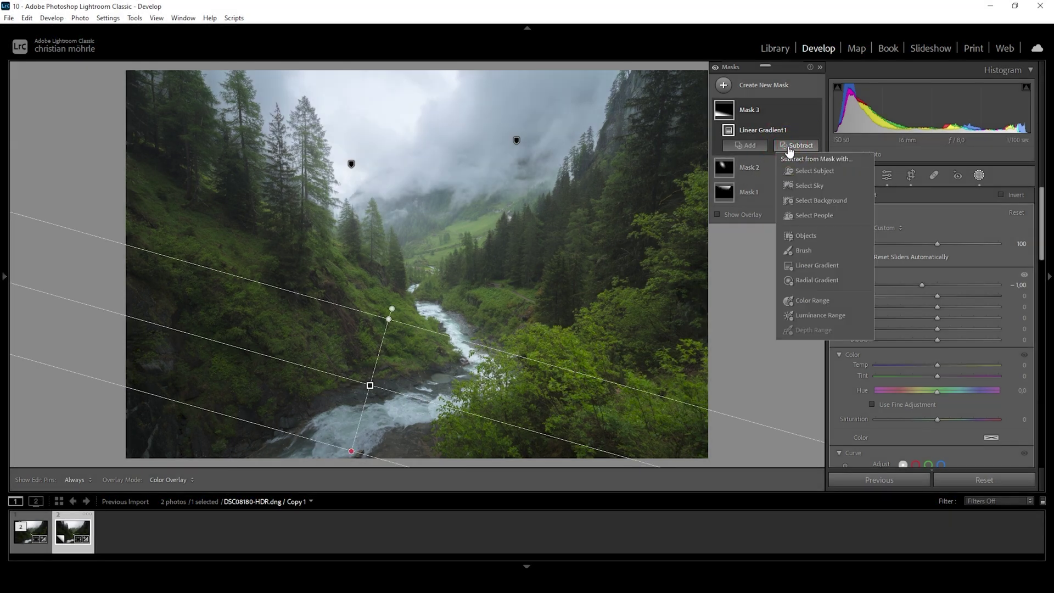
click(811, 246)
key(h)
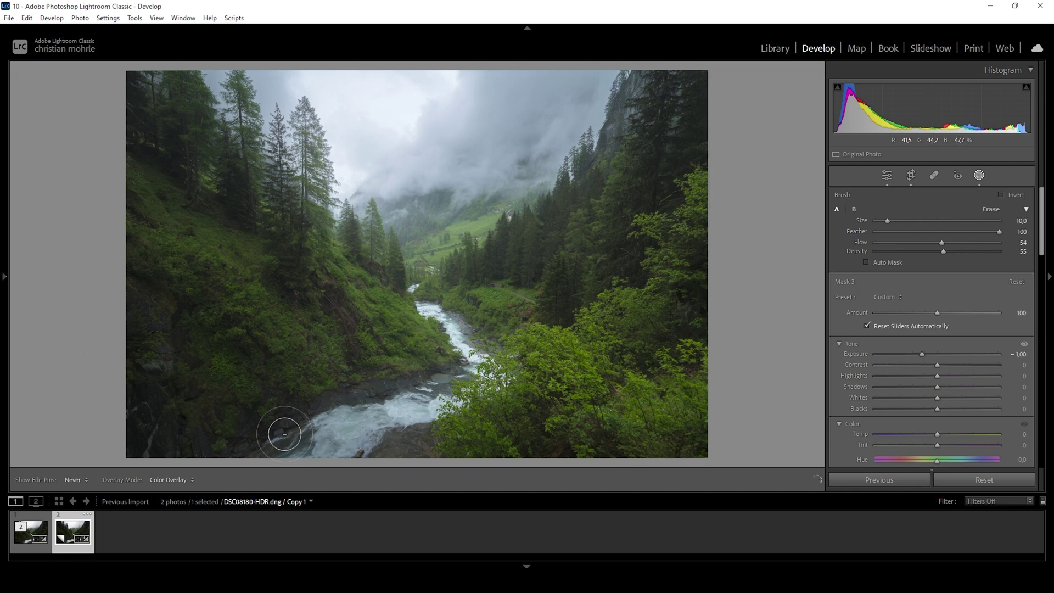
mouse_move(269, 451)
mouse_down()
mouse_move(385, 410)
mouse_move(334, 442)
mouse_move(341, 431)
mouse_move(350, 439)
mouse_up()
key(h)
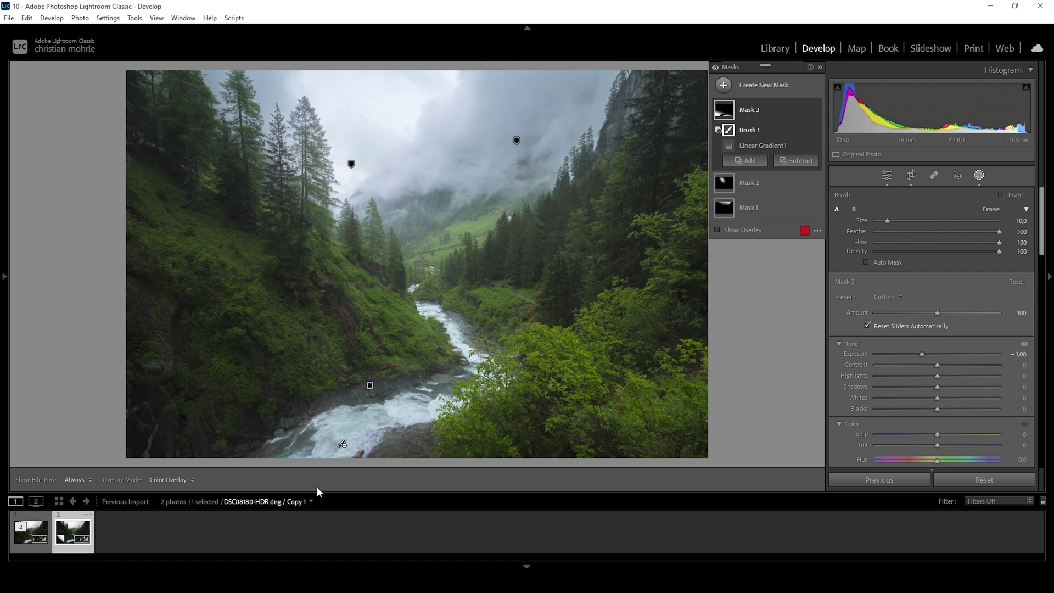
click(922, 355)
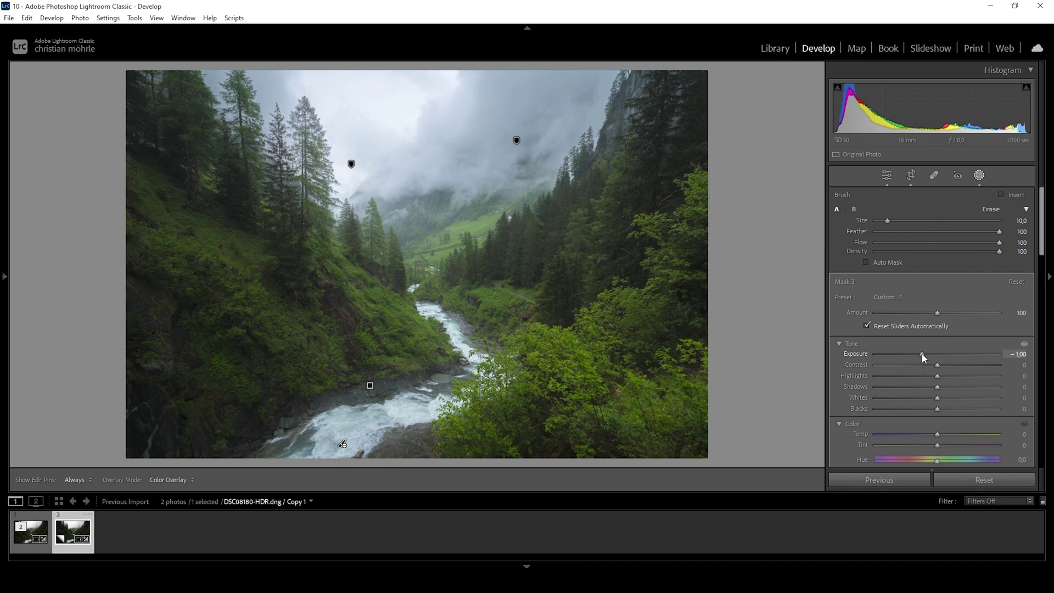
drag(922, 354, 928, 354)
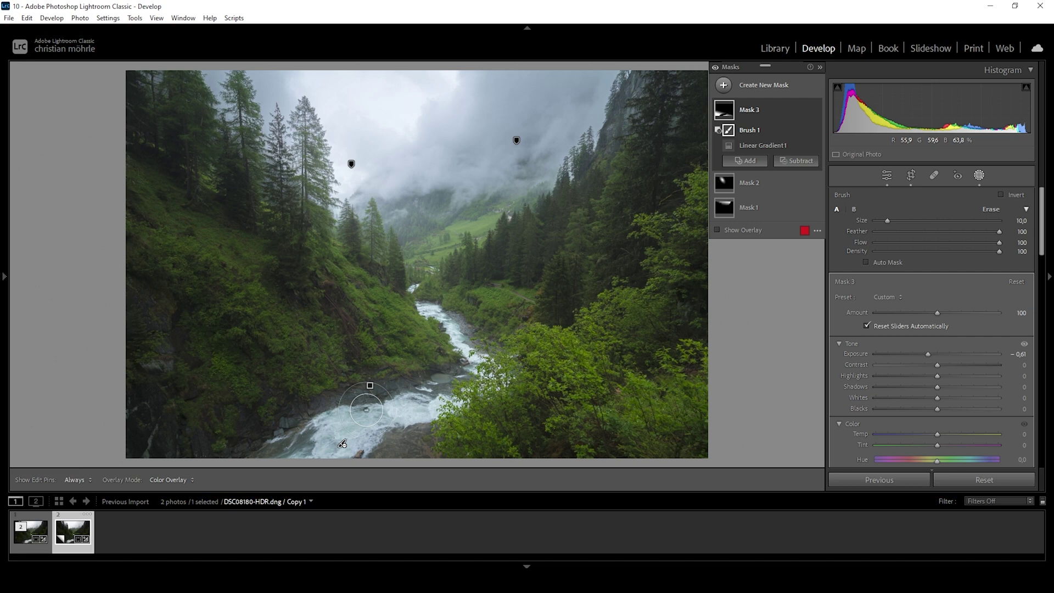
Draw a tilted radial ellipse over the central valley and river at +0.46 exposure
click(723, 86)
click(789, 217)
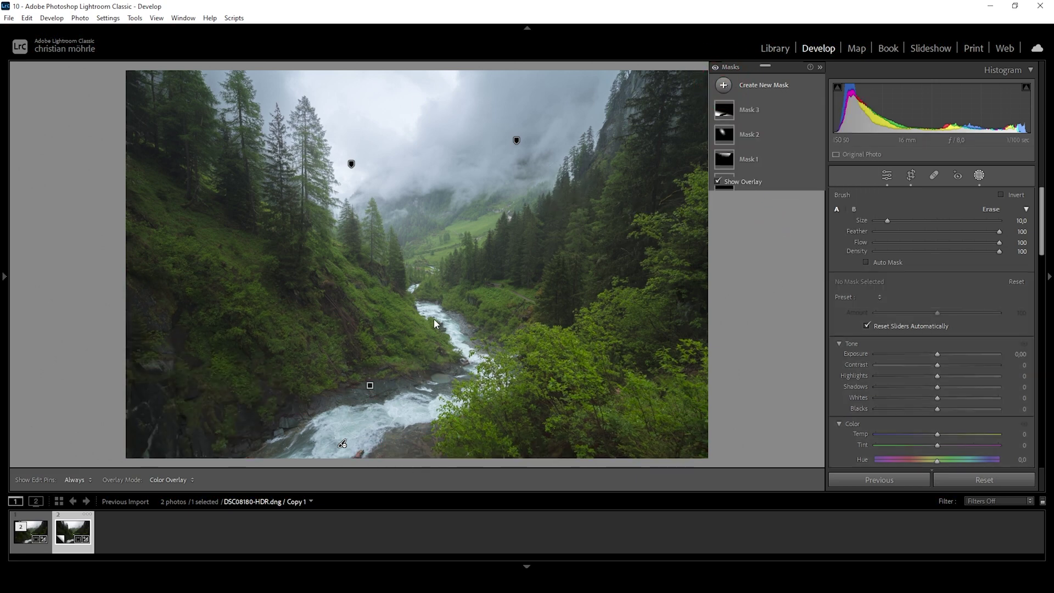
drag(429, 294, 514, 416)
drag(441, 422, 508, 387)
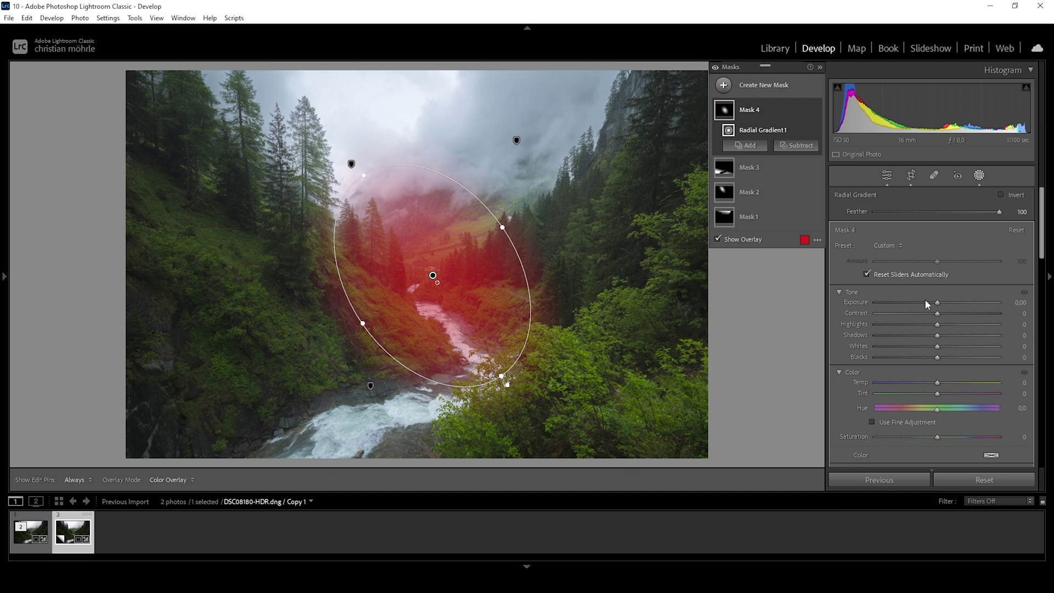
drag(936, 301, 944, 301)
drag(363, 323, 365, 348)
drag(369, 191, 369, 185)
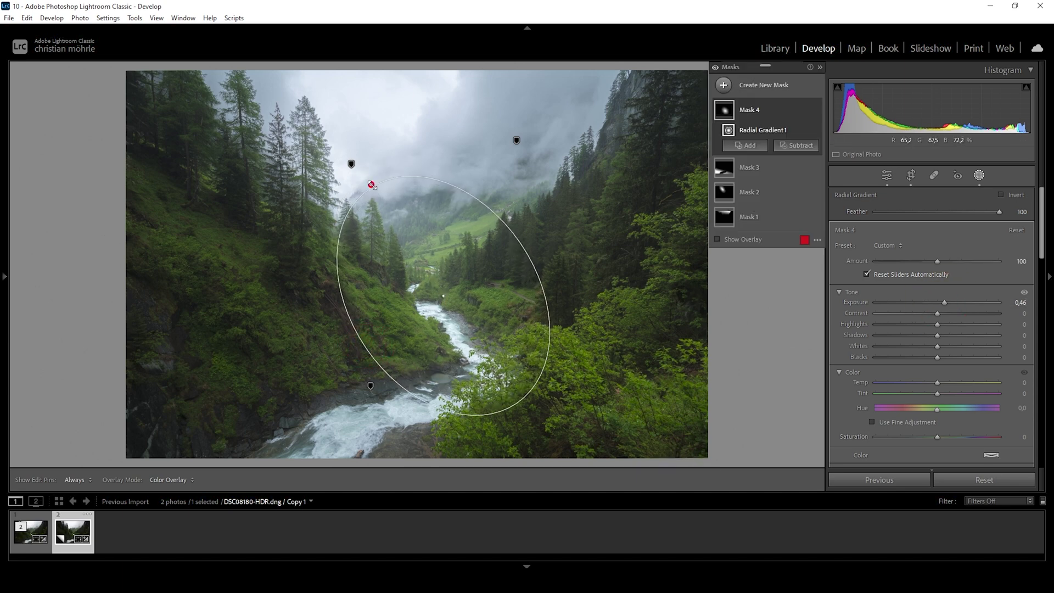
click(722, 86)
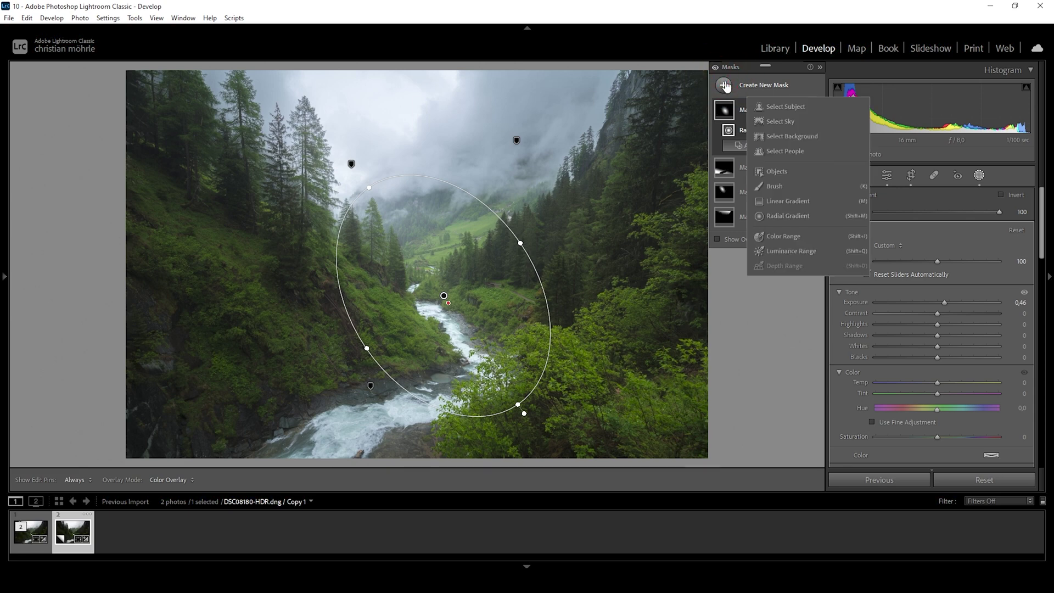
Draw a linear gradient mask down from the top of the photo and set its Exposure to -0,54
click(786, 202)
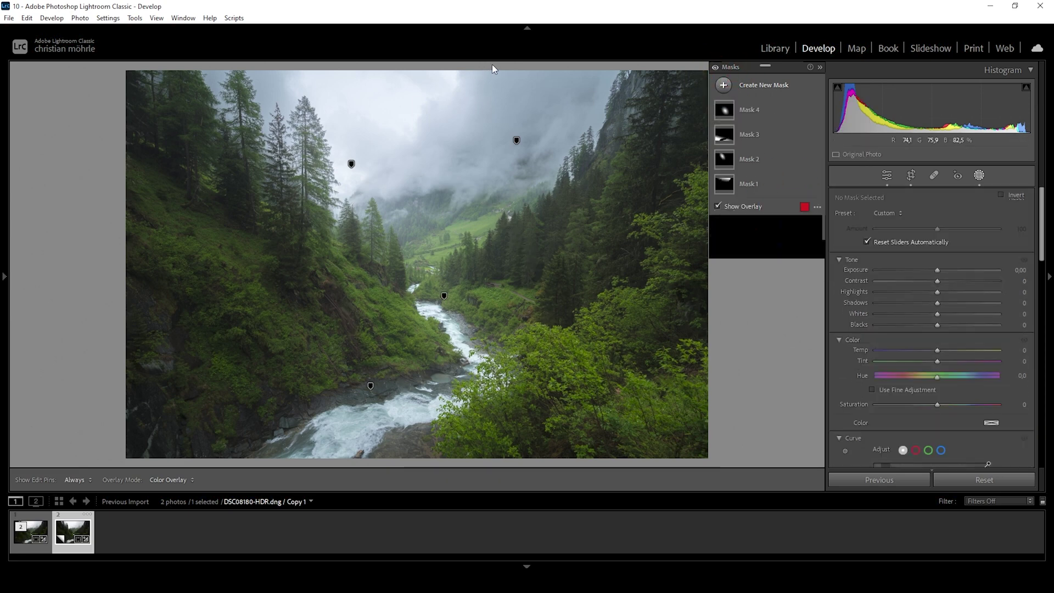
drag(493, 69, 490, 156)
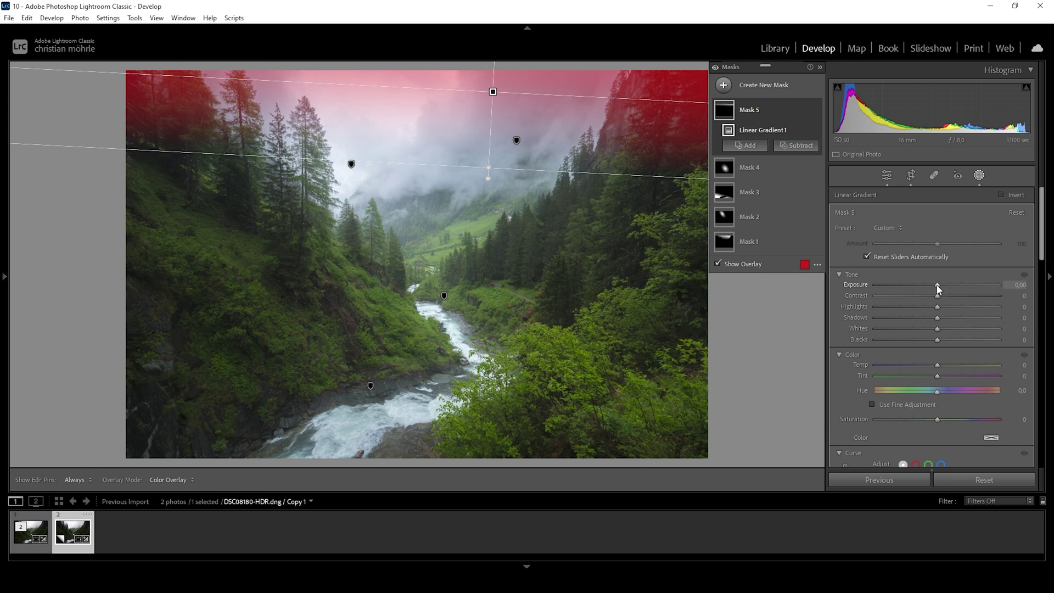
drag(937, 285, 930, 283)
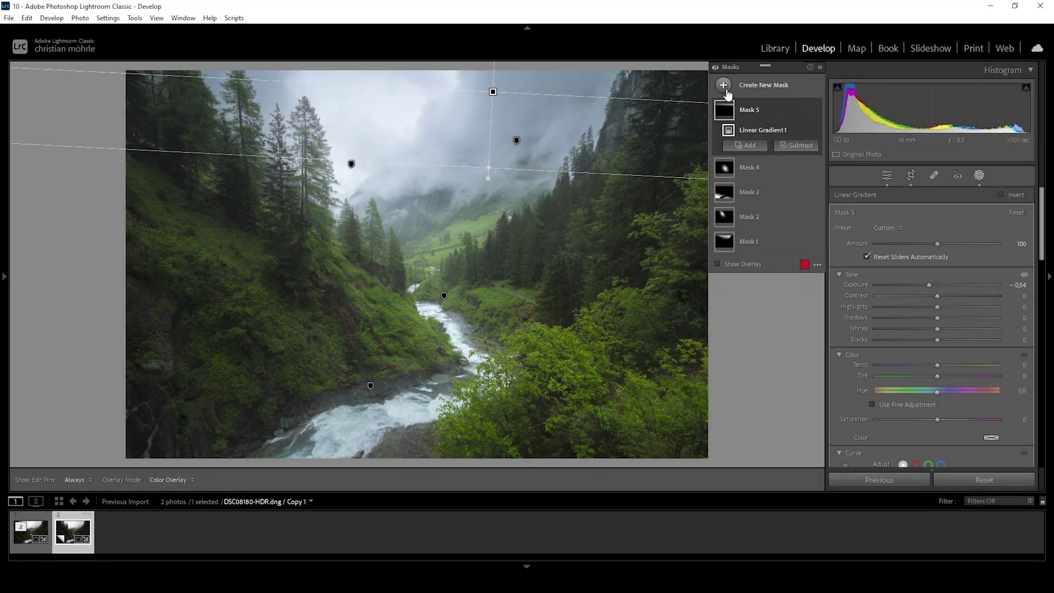
Add a Color Range mask sampled on the green foliage and brighten it to Exposure +0,36
click(725, 90)
click(784, 236)
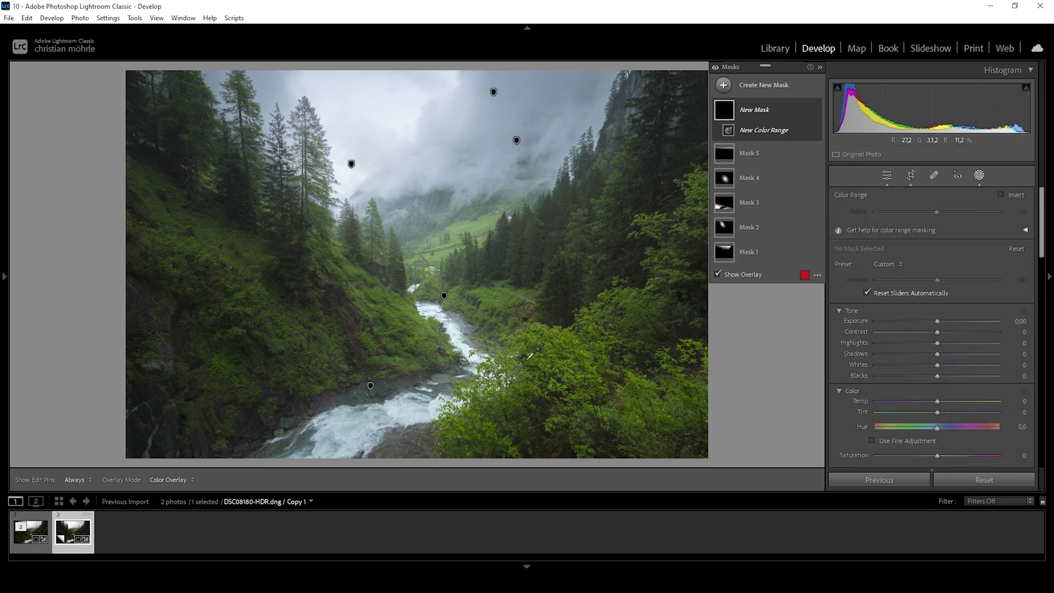
click(531, 355)
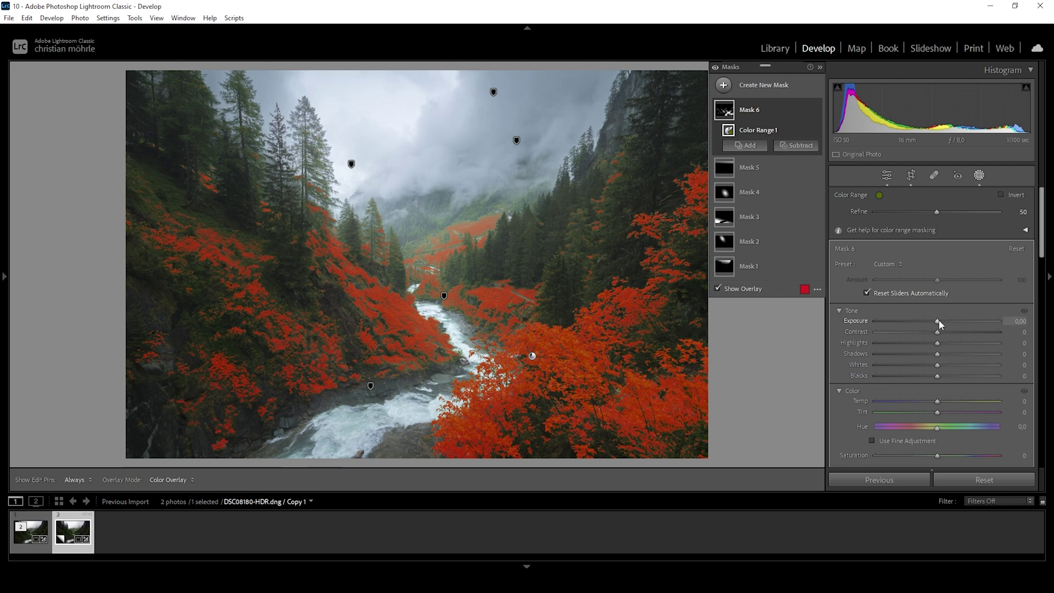
drag(939, 320, 945, 321)
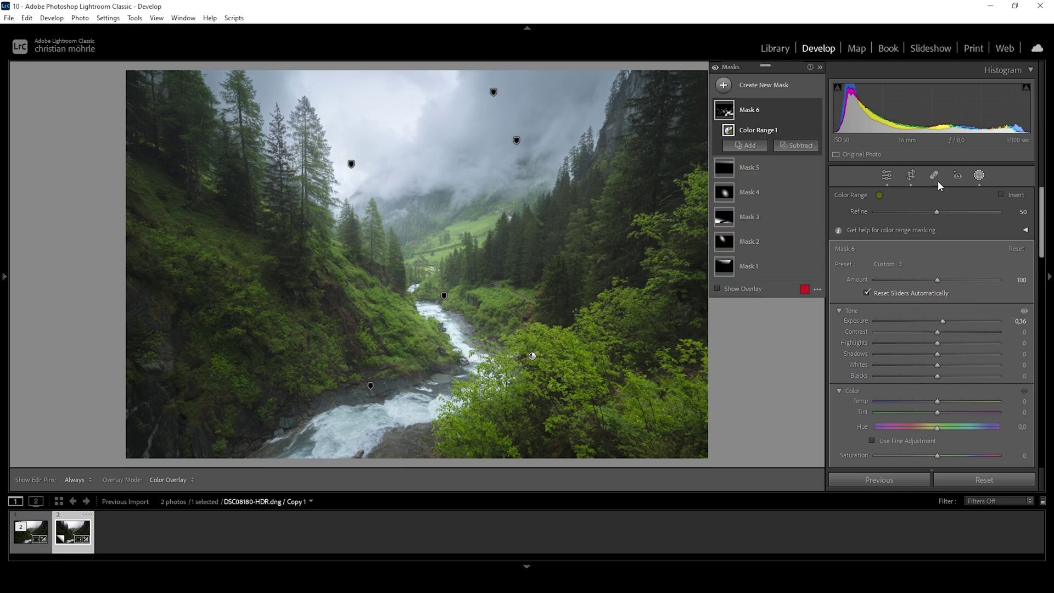
Collapse the mask list, compare the edit in Reference View, then return to the single Loupe view
click(820, 67)
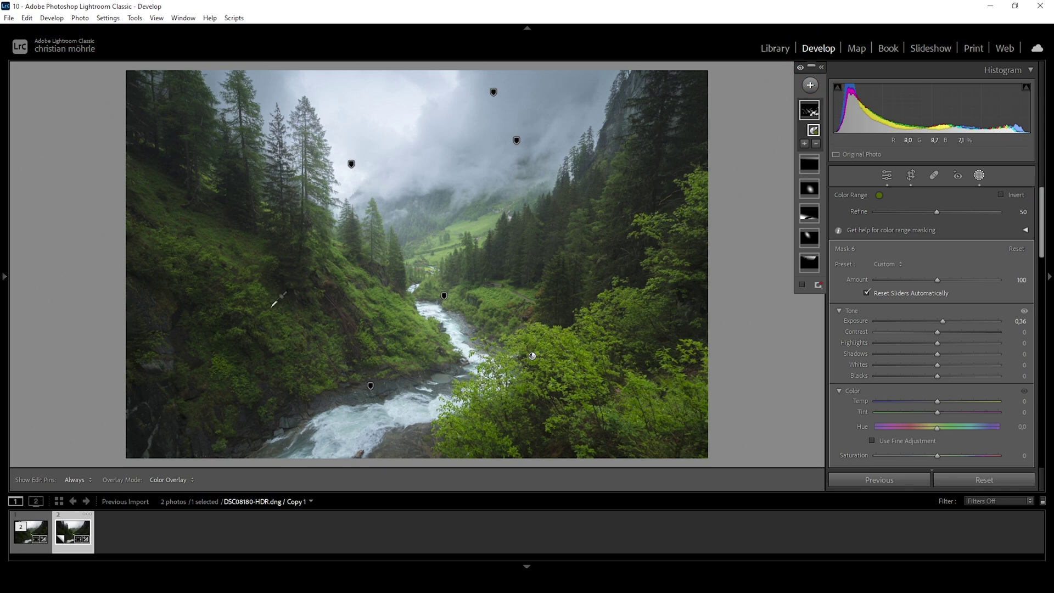
key(shift+r)
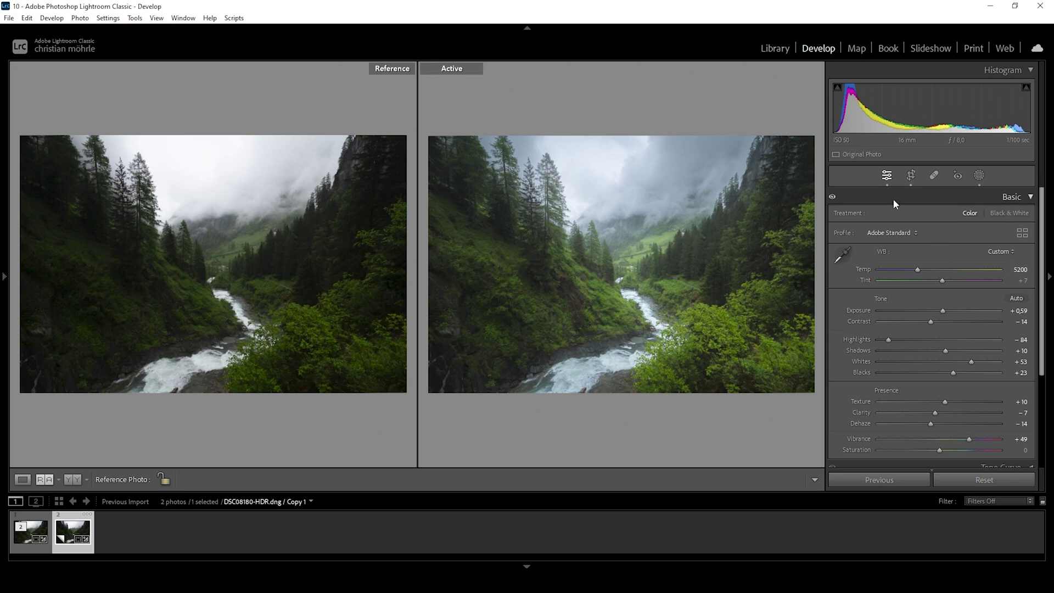
click(22, 479)
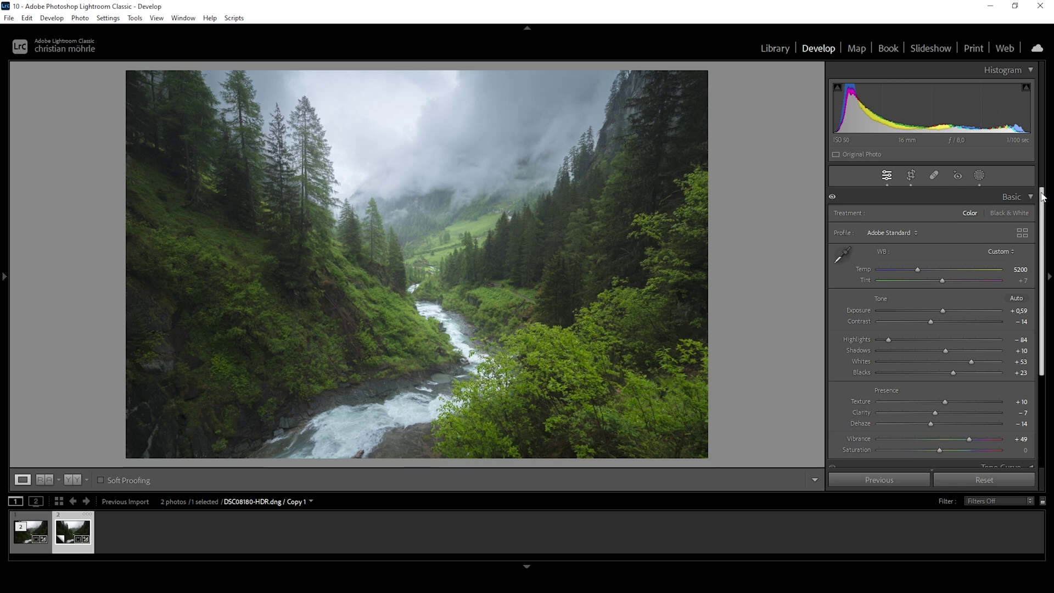
Lower the Green saturation to -11 in the HSL/Color panel
drag(1043, 203, 948, 404)
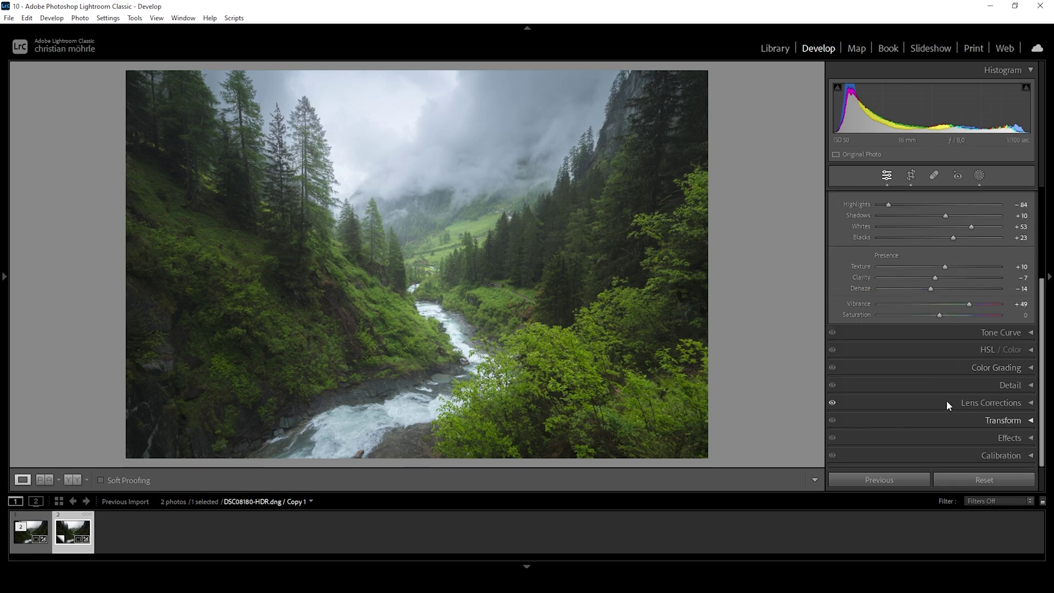
click(1023, 352)
scroll(1042, 314, down, 2)
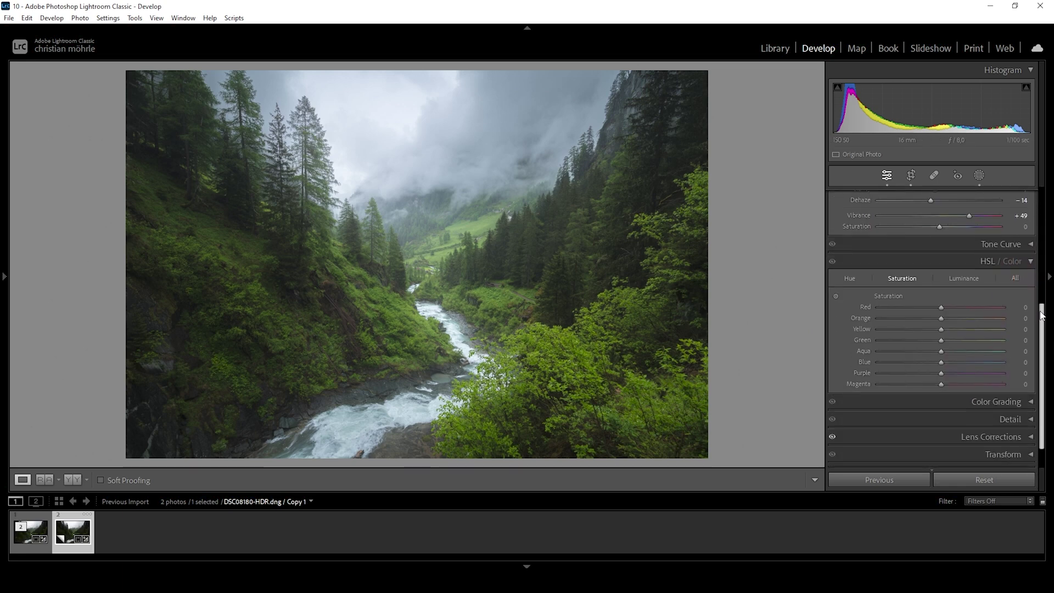
drag(1042, 315, 1037, 341)
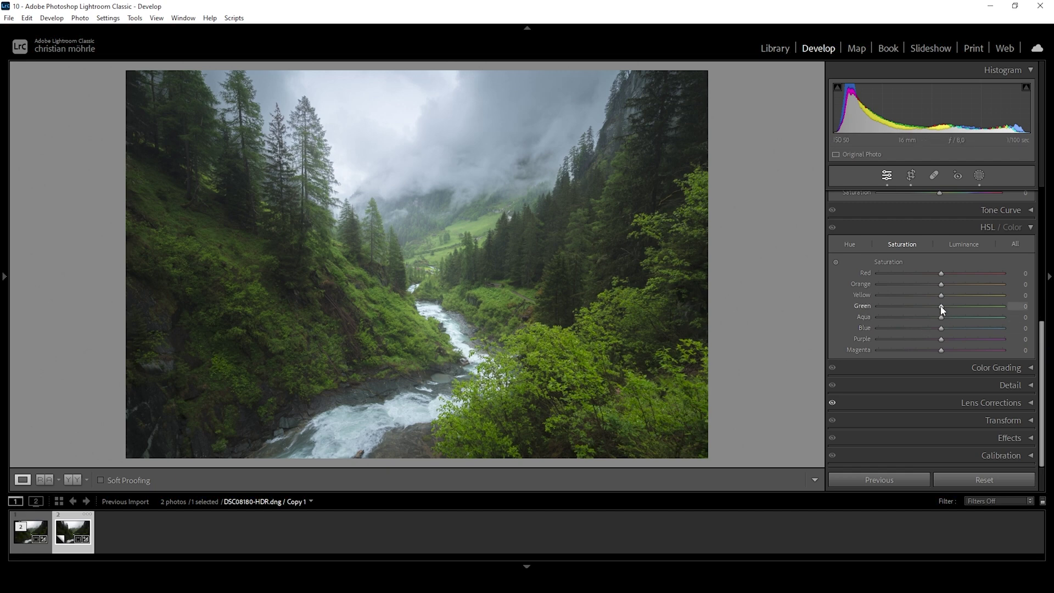
drag(942, 309, 936, 309)
click(1030, 227)
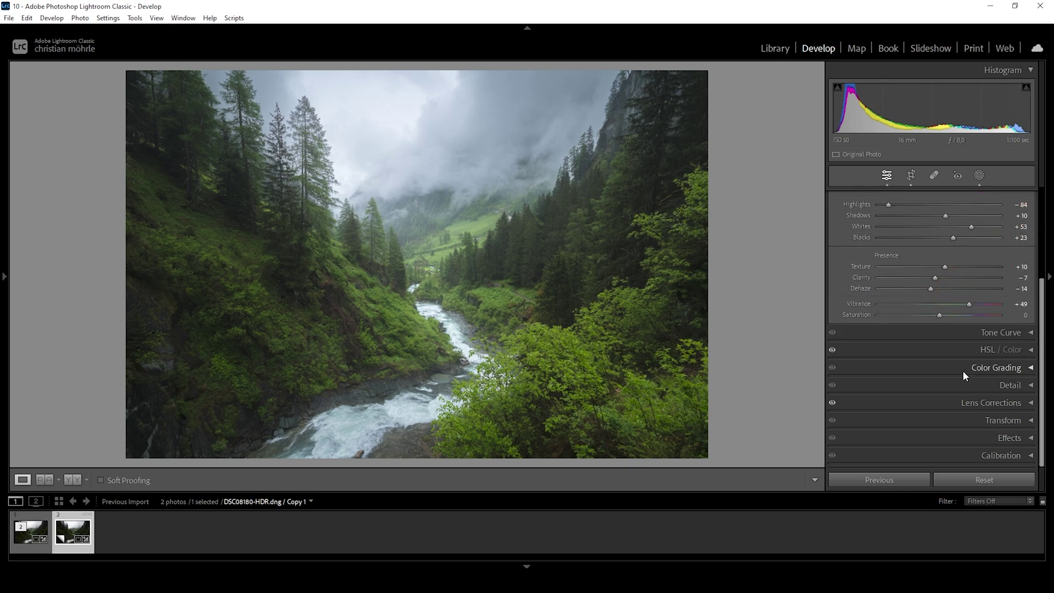
Color grade the midtones to Hue 67, Saturation 3 and the shadows to Hue 219, Saturation 4
click(1028, 368)
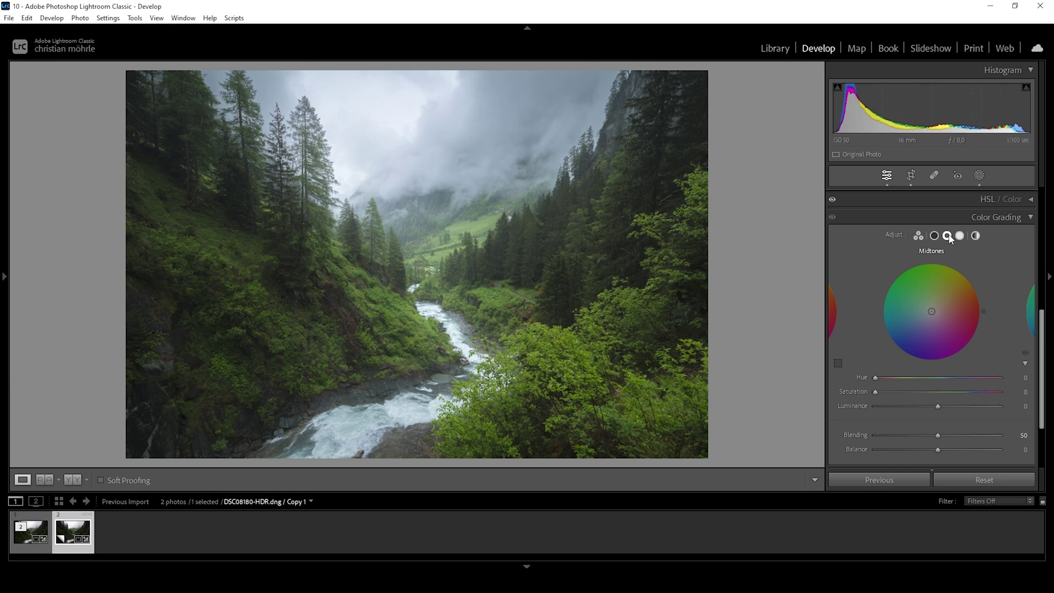
mouse_move(875, 380)
mouse_down()
mouse_move(904, 381)
mouse_move(876, 392)
mouse_up()
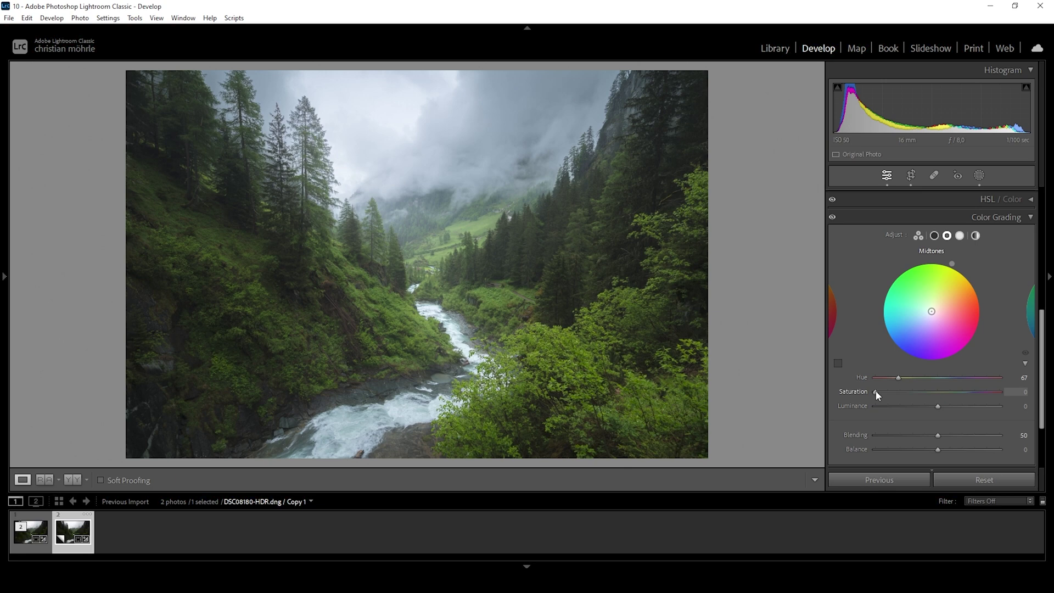
drag(875, 392, 879, 391)
click(934, 236)
drag(875, 378, 950, 382)
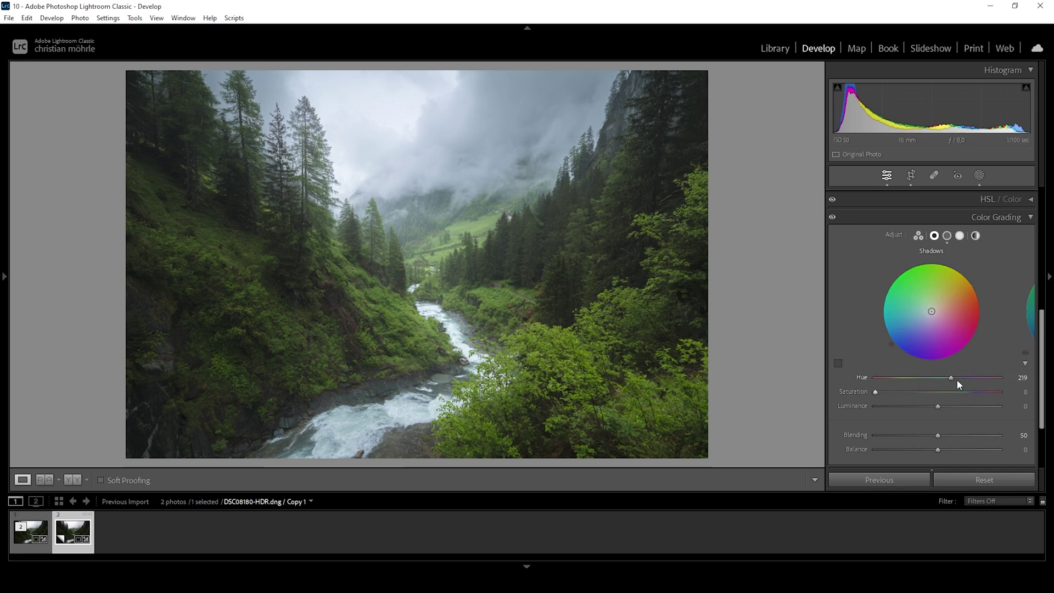
drag(885, 391, 880, 392)
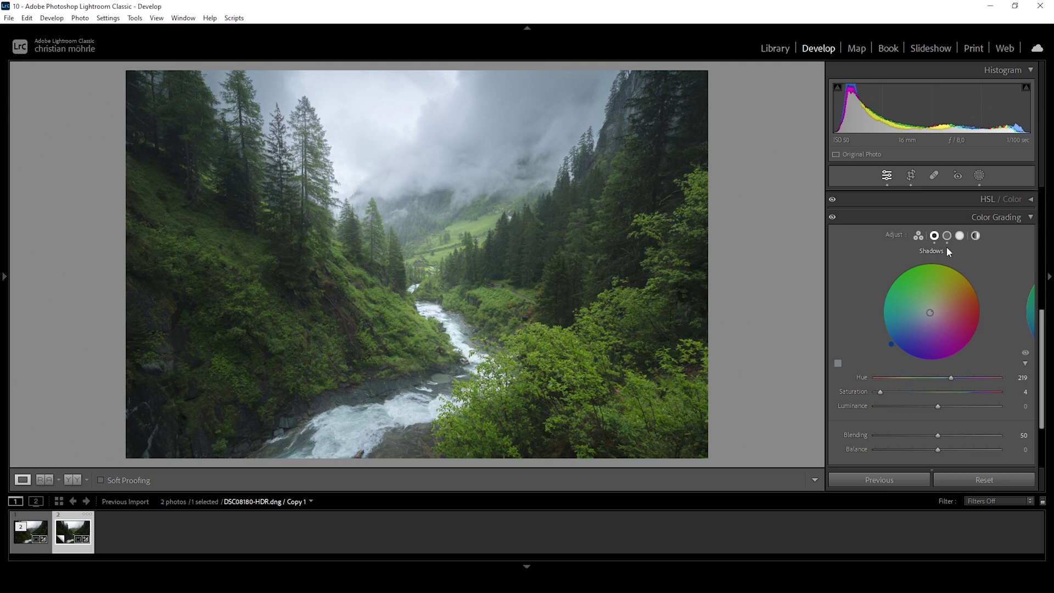
key(ctrl+4)
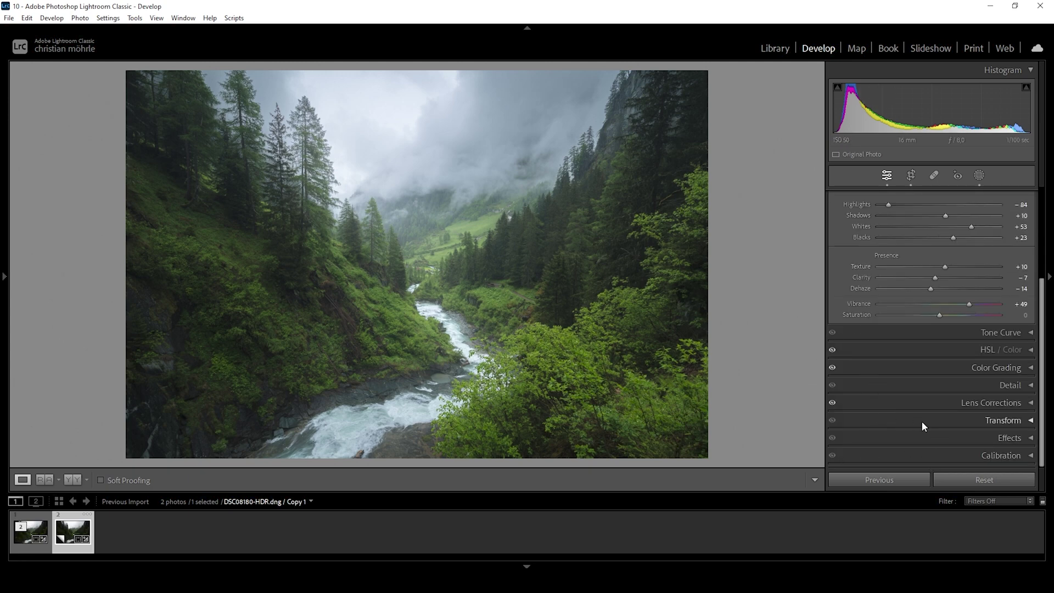
Set the Post-Crop Vignetting Amount to about -10 to darken the corners
click(956, 437)
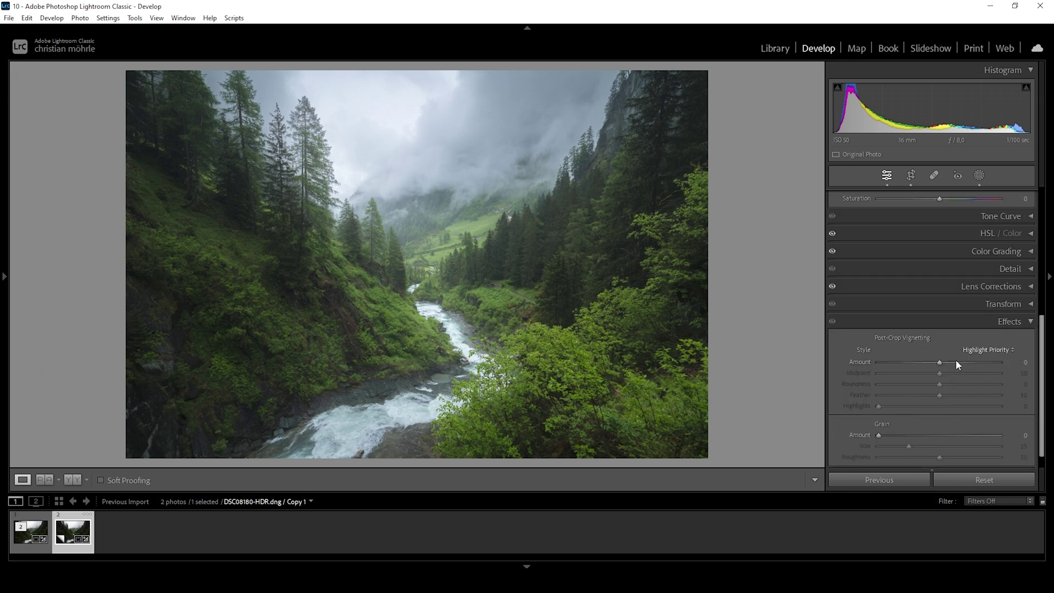
drag(940, 361, 928, 361)
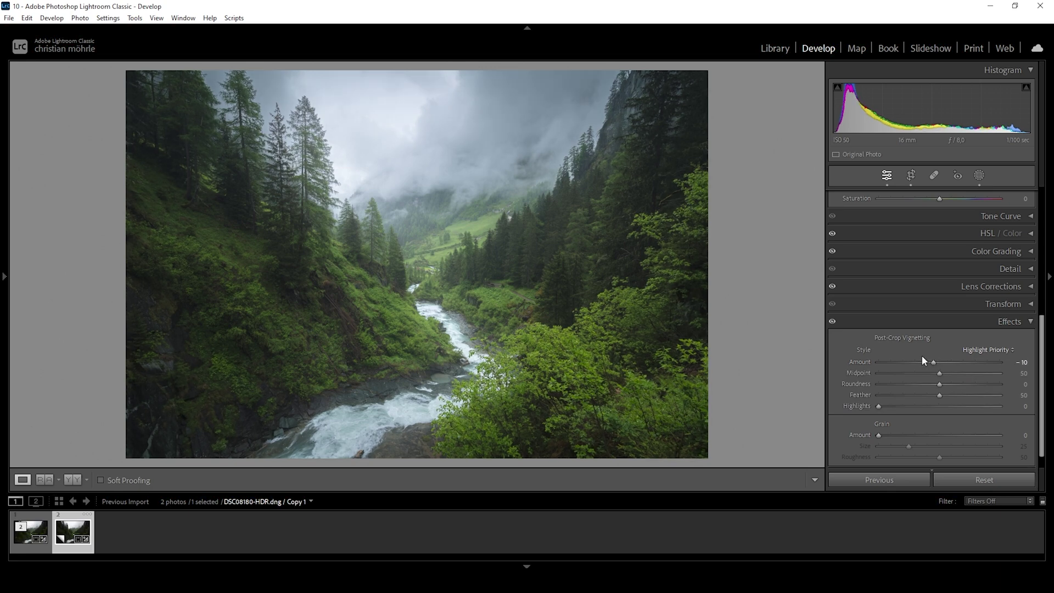
click(1023, 322)
Raise the Blue Primary Saturation in Calibration to +30
click(957, 454)
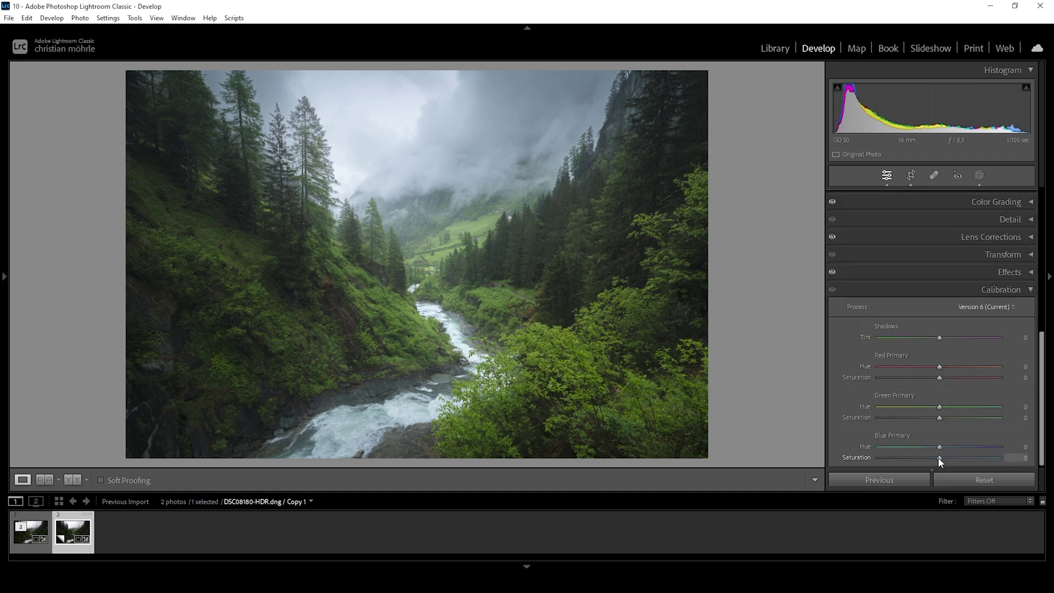
drag(940, 458, 948, 458)
drag(953, 461, 958, 462)
click(1025, 289)
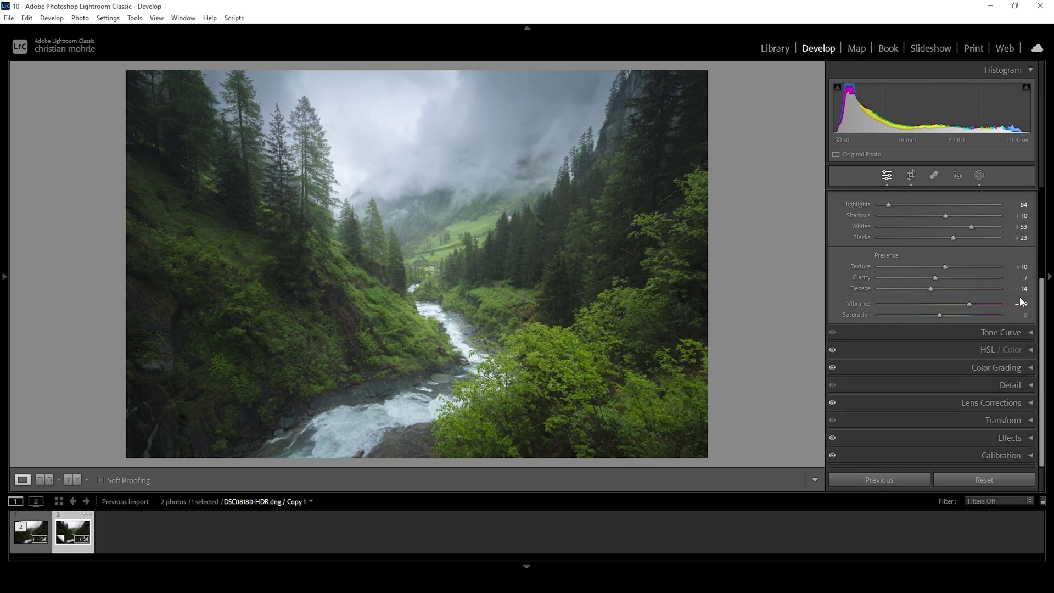
click(973, 368)
Set sharpening to Radius 0,5, Detail 100, Masking 80 and Amount 86
click(962, 368)
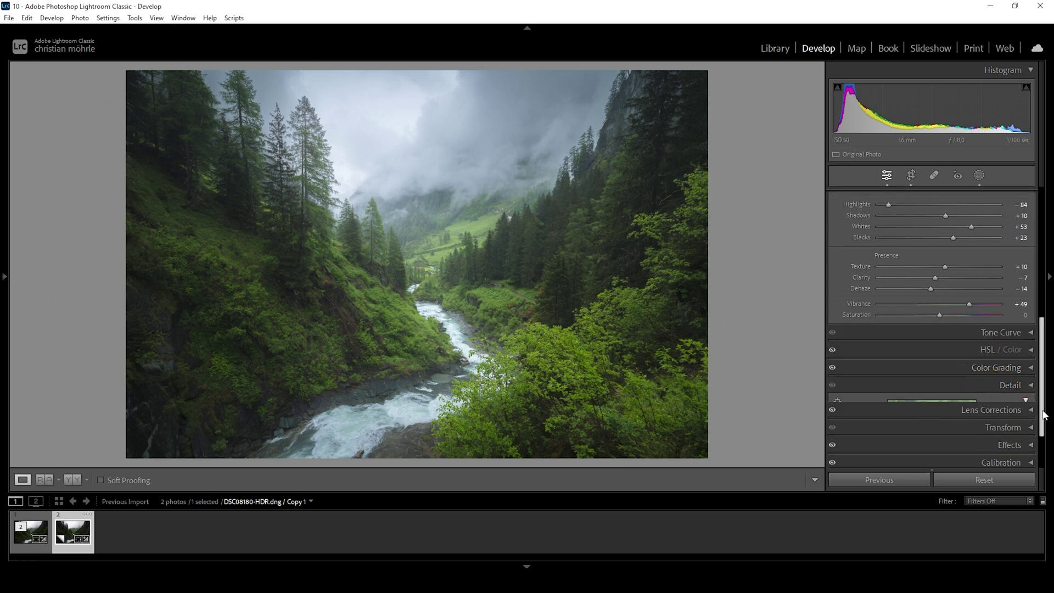
click(1010, 387)
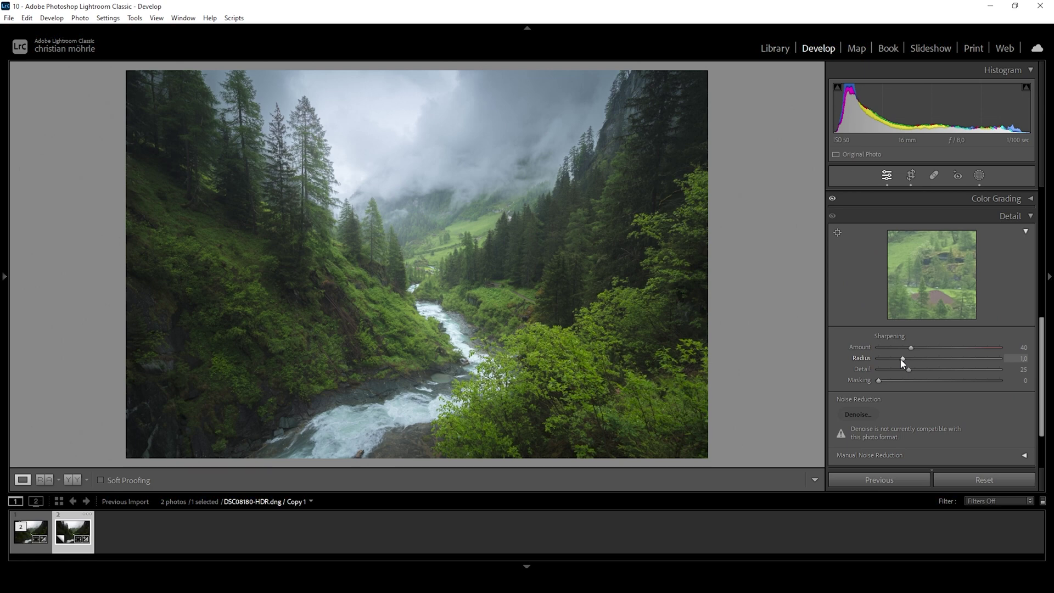
drag(903, 360, 807, 353)
drag(913, 370, 1000, 369)
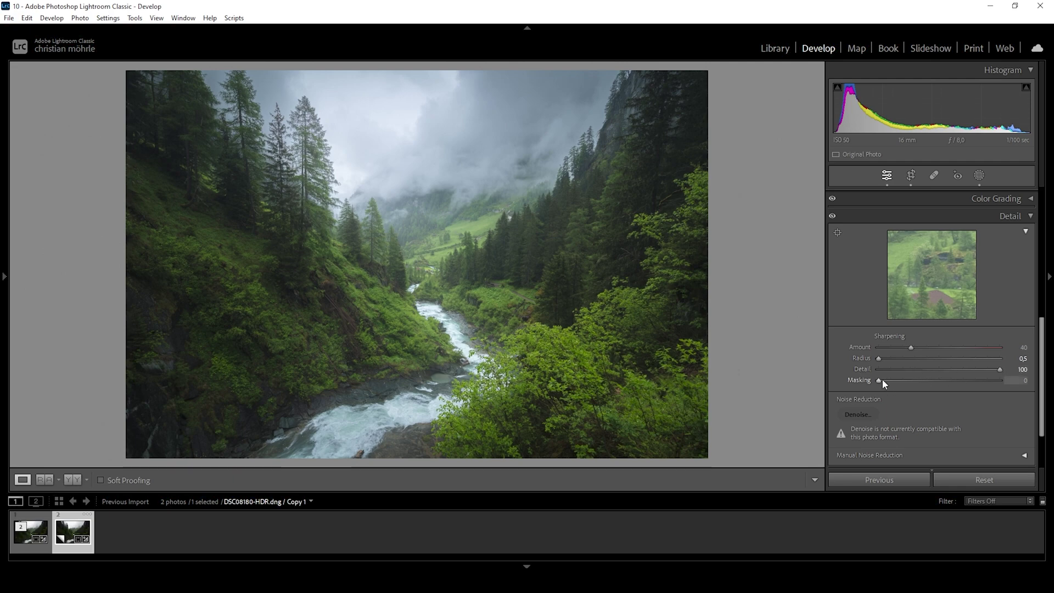
drag(880, 380, 907, 381)
drag(918, 382, 977, 385)
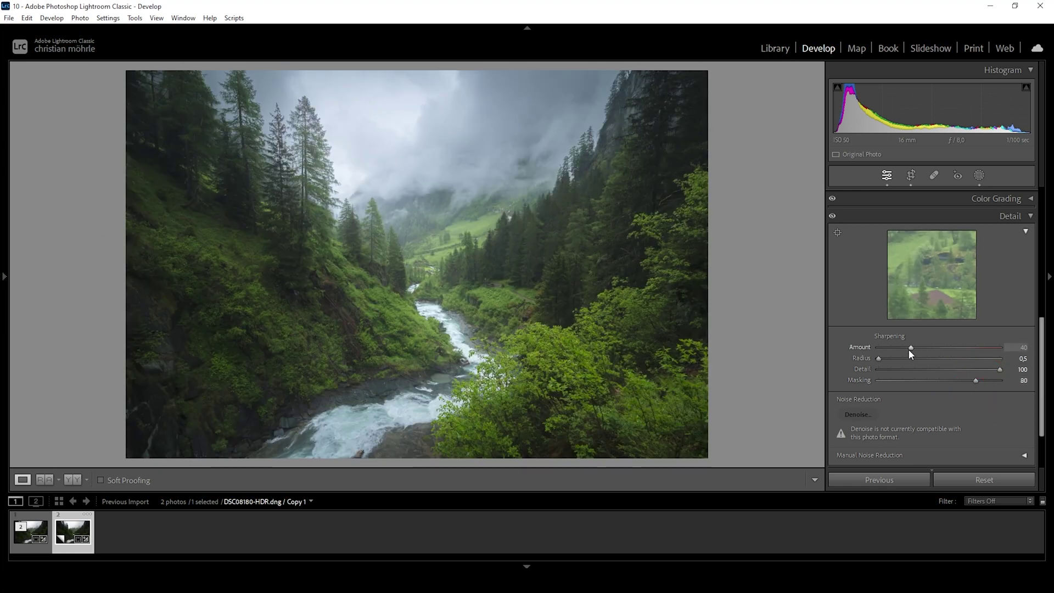
drag(910, 348, 948, 350)
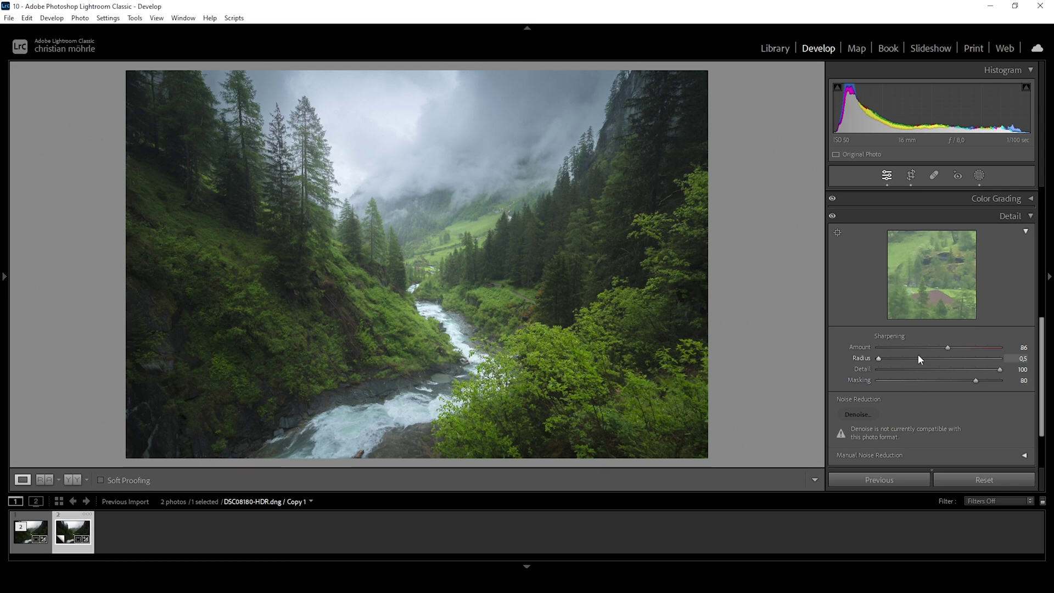
Switch to Reference View to compare the sharpened edit with the reference
click(45, 480)
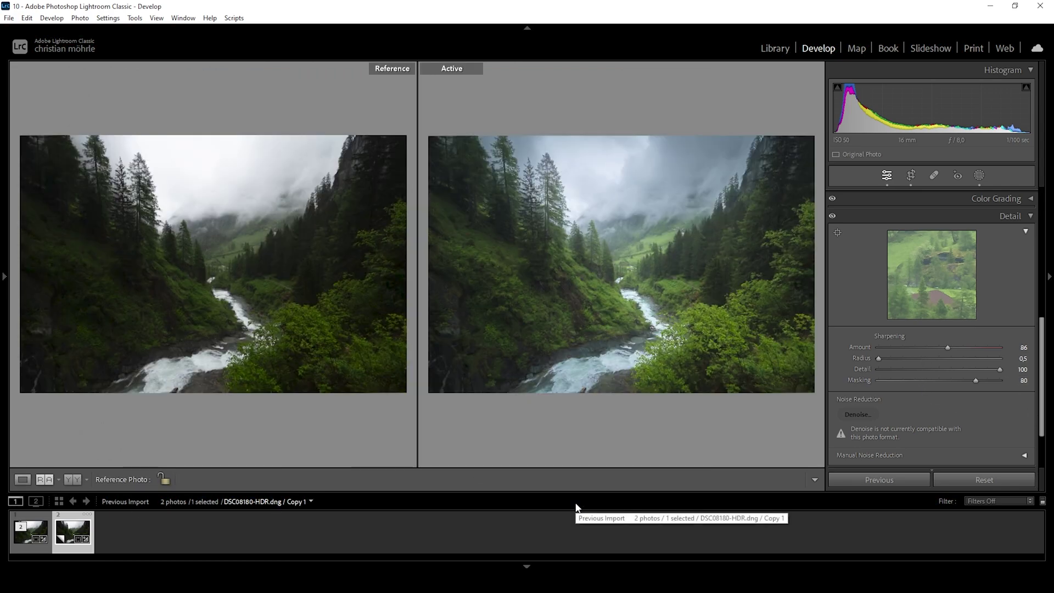